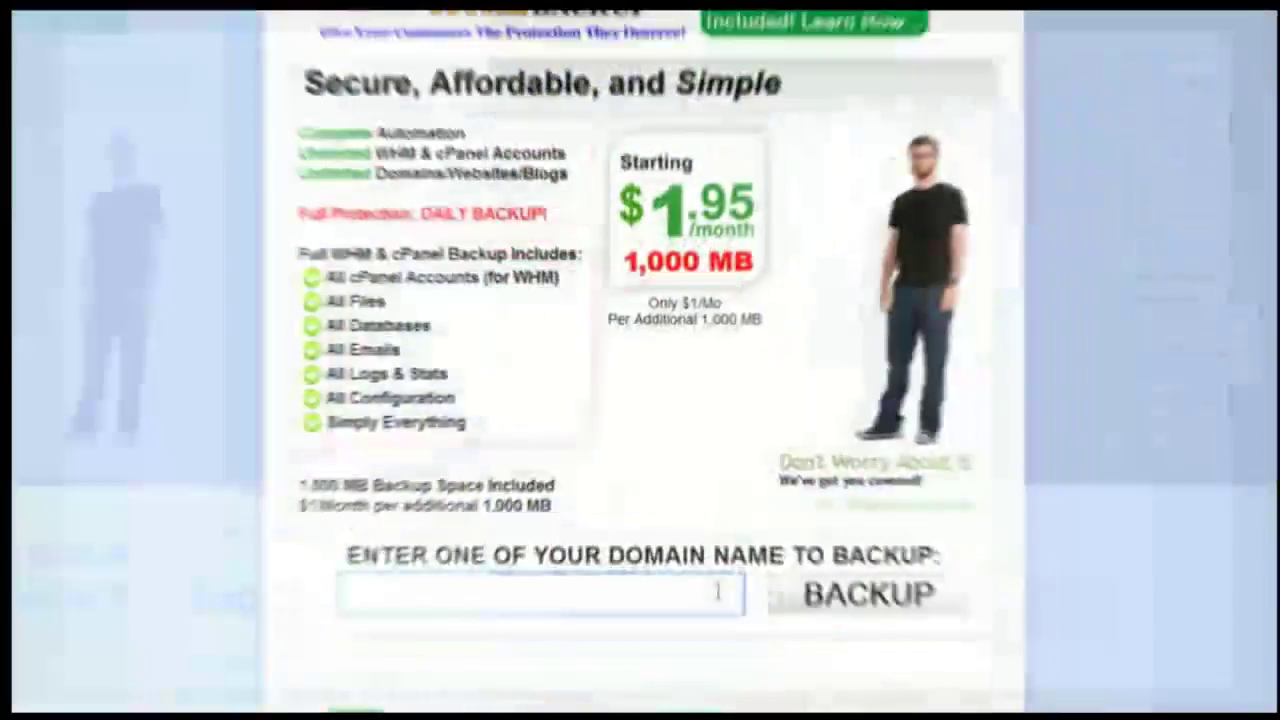
# Enter the domain SITEAUTOBACKUP.COM in the WHM Backup domain field
pyautogui.write('SITEAUTOB')
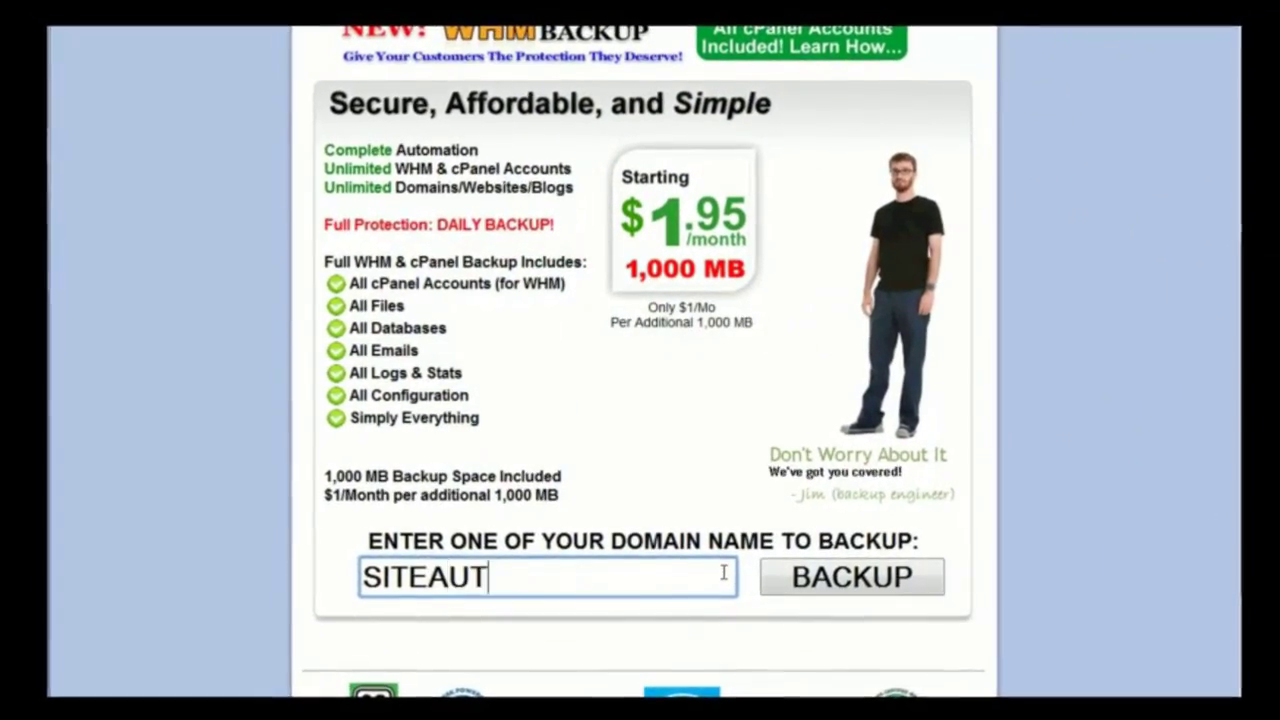
pyautogui.write('ACKUP.COM')
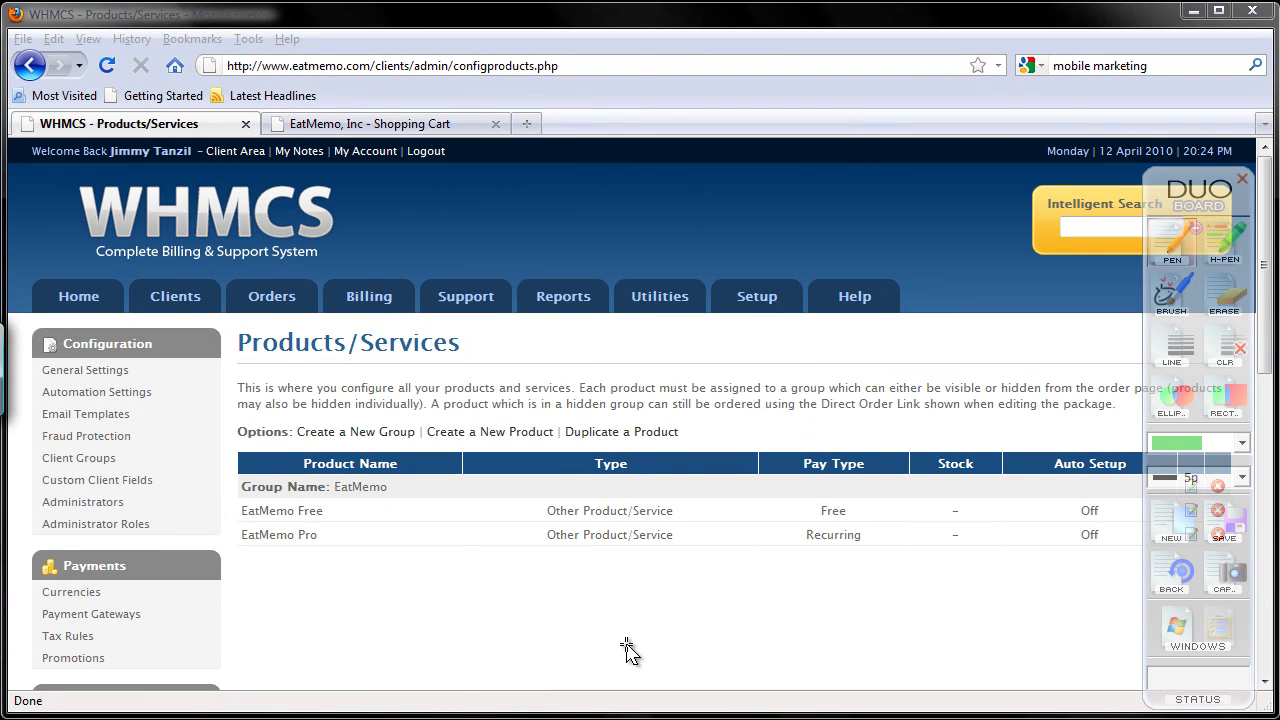
# Create a Shared Hosting product named 'Website Presence' in the EatMemo group
pyautogui.click(500, 446)
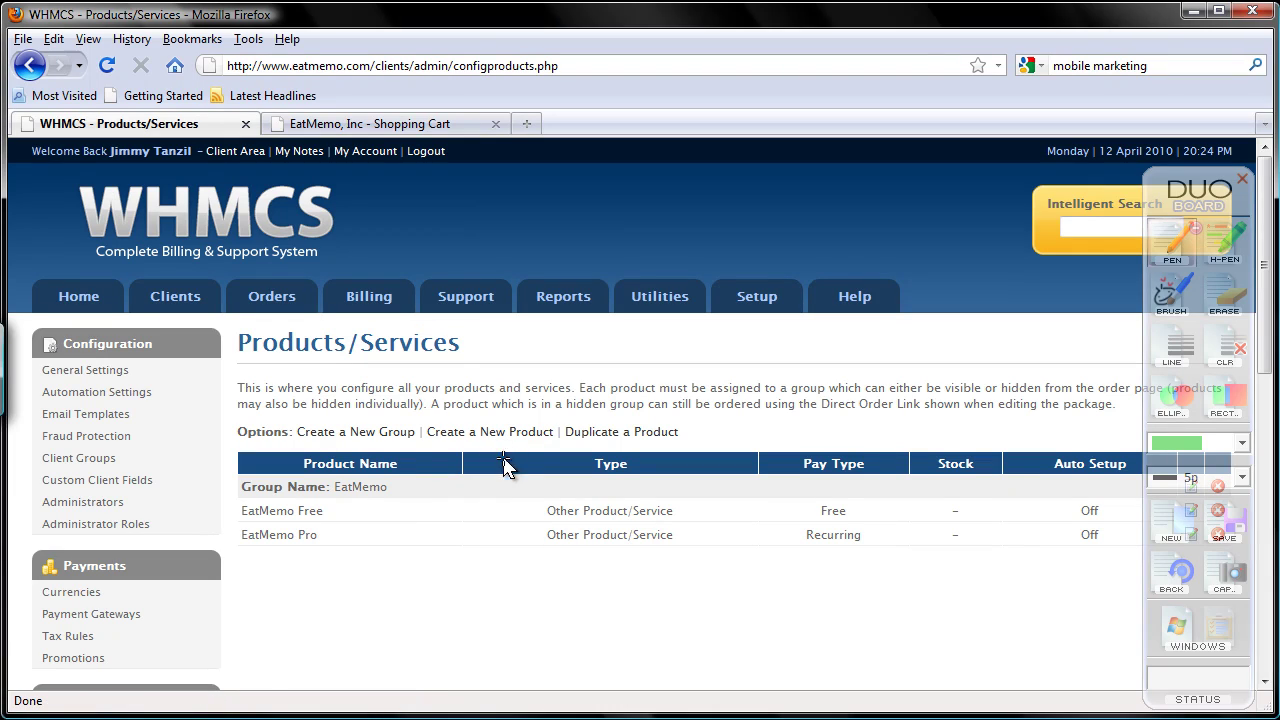
pyautogui.click(474, 431)
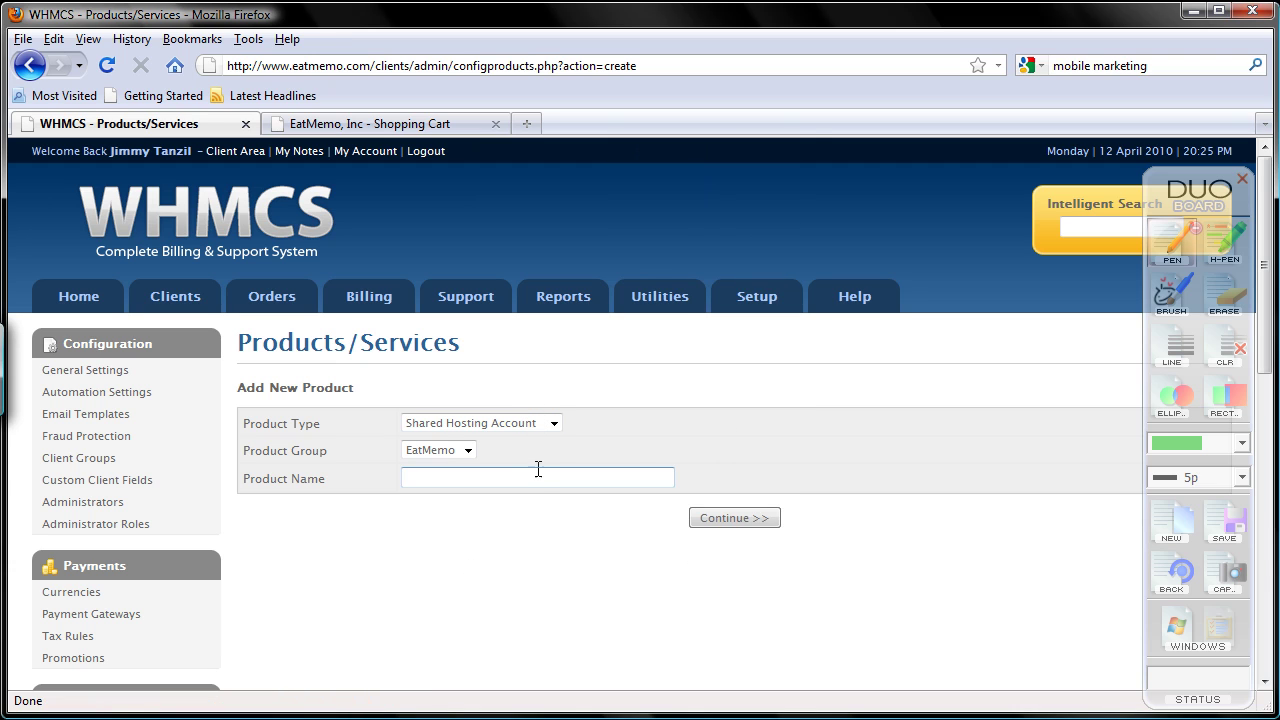
pyautogui.click(592, 479)
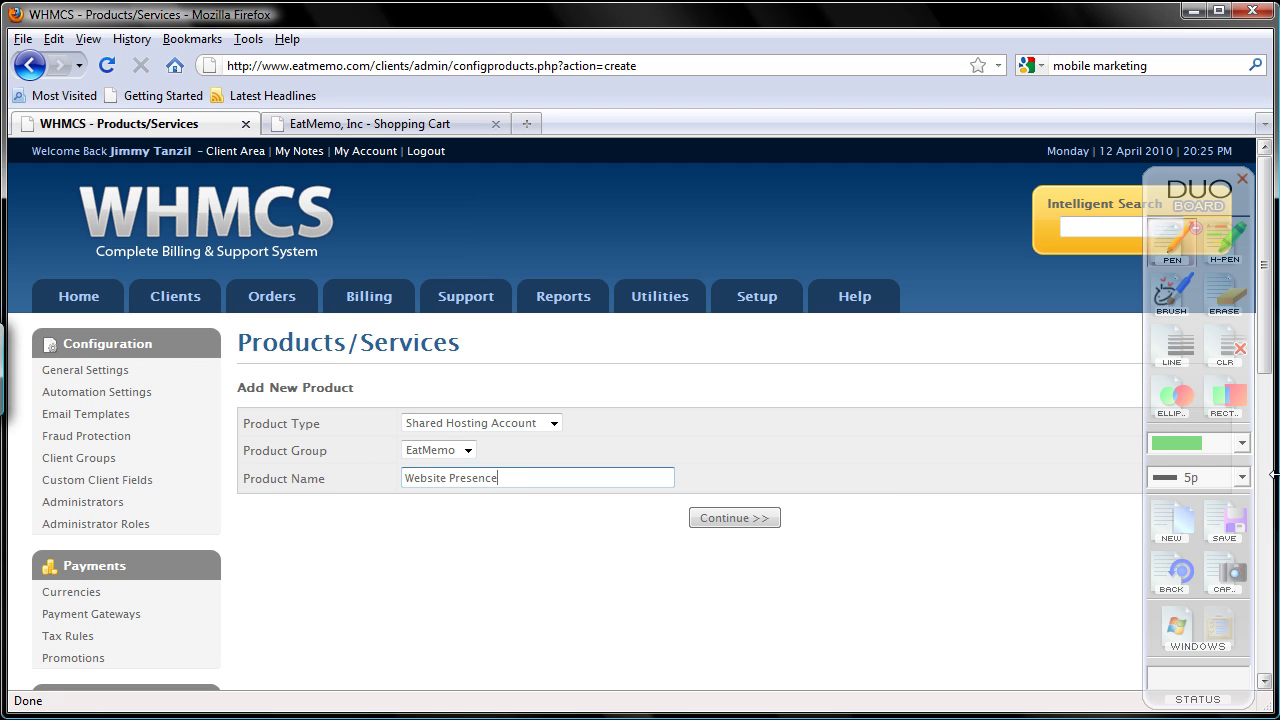
pyautogui.click(772, 521)
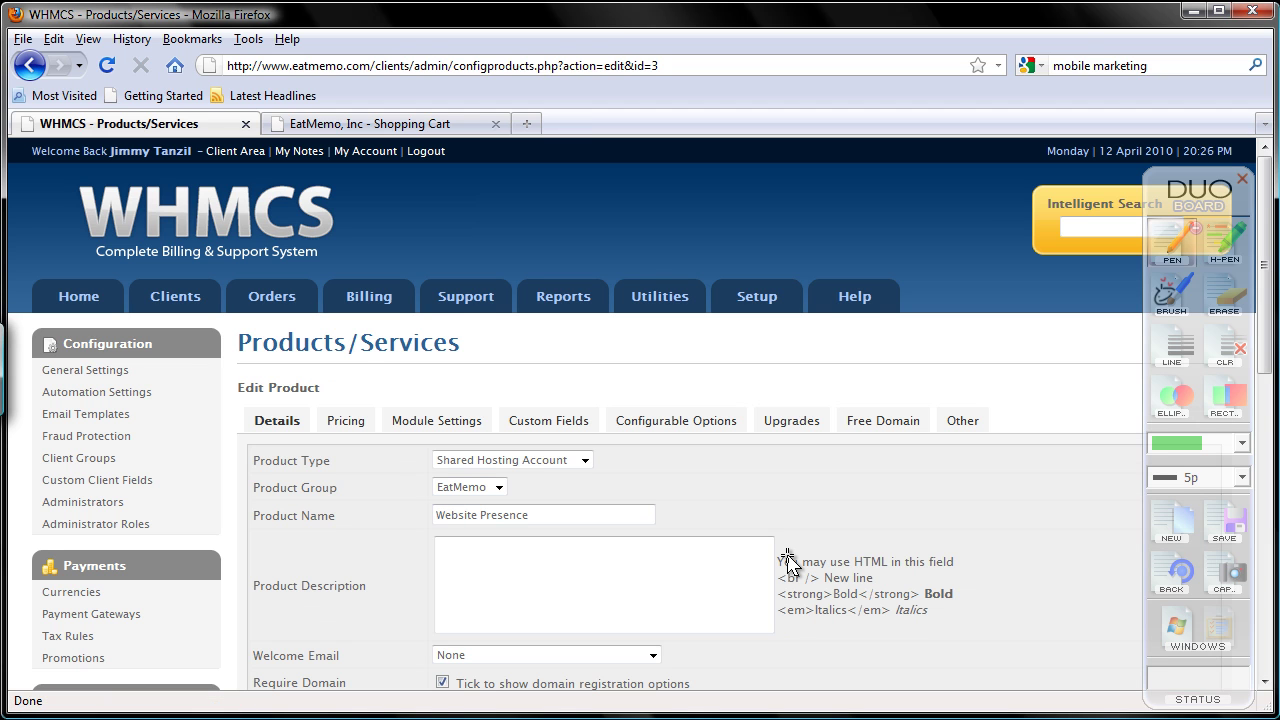
# Paste the four-line feature list into the Website Presence product description
pyautogui.scroll(-2, 789, 563)
pyautogui.click(725, 503)
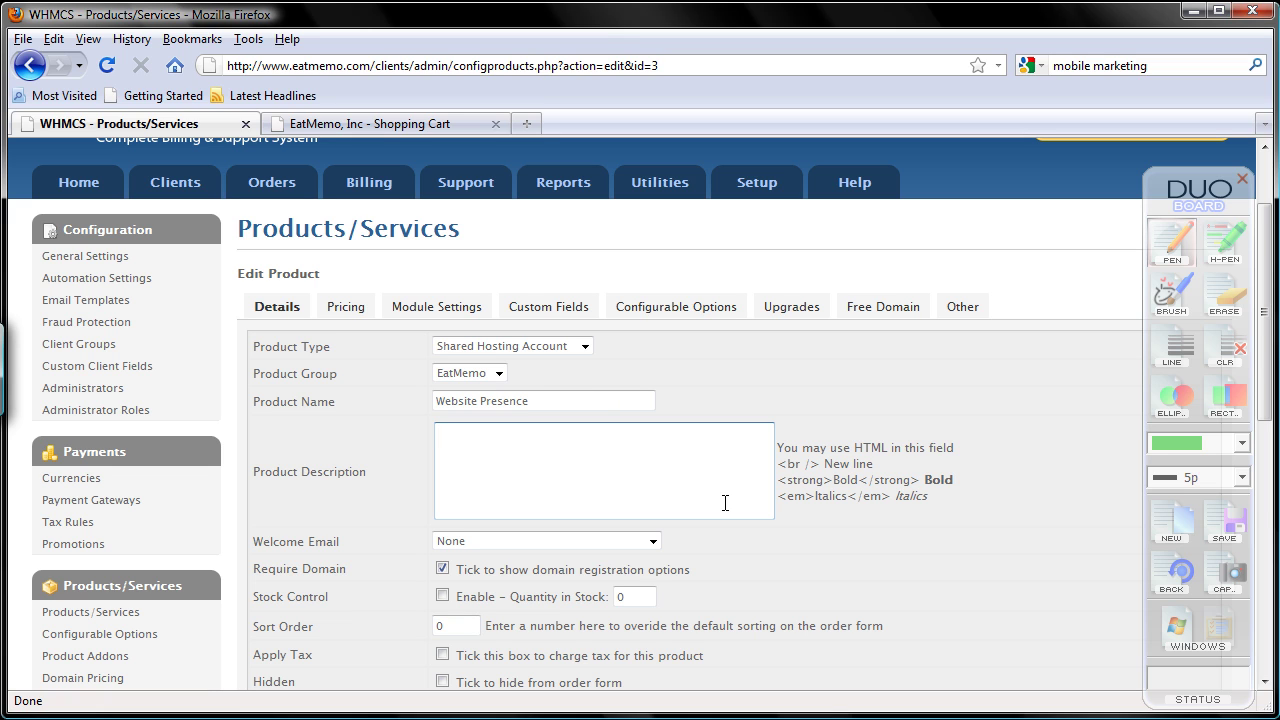
pyautogui.click(725, 502)
pyautogui.write('1 Free Stunning Website ($1,000 Value!)<br /> 1 Free Domain Name And Renewals<br /> 5 Free Professional Videos For Your Website<br /> 1 Free SSL Certificate For Your Site<br />')
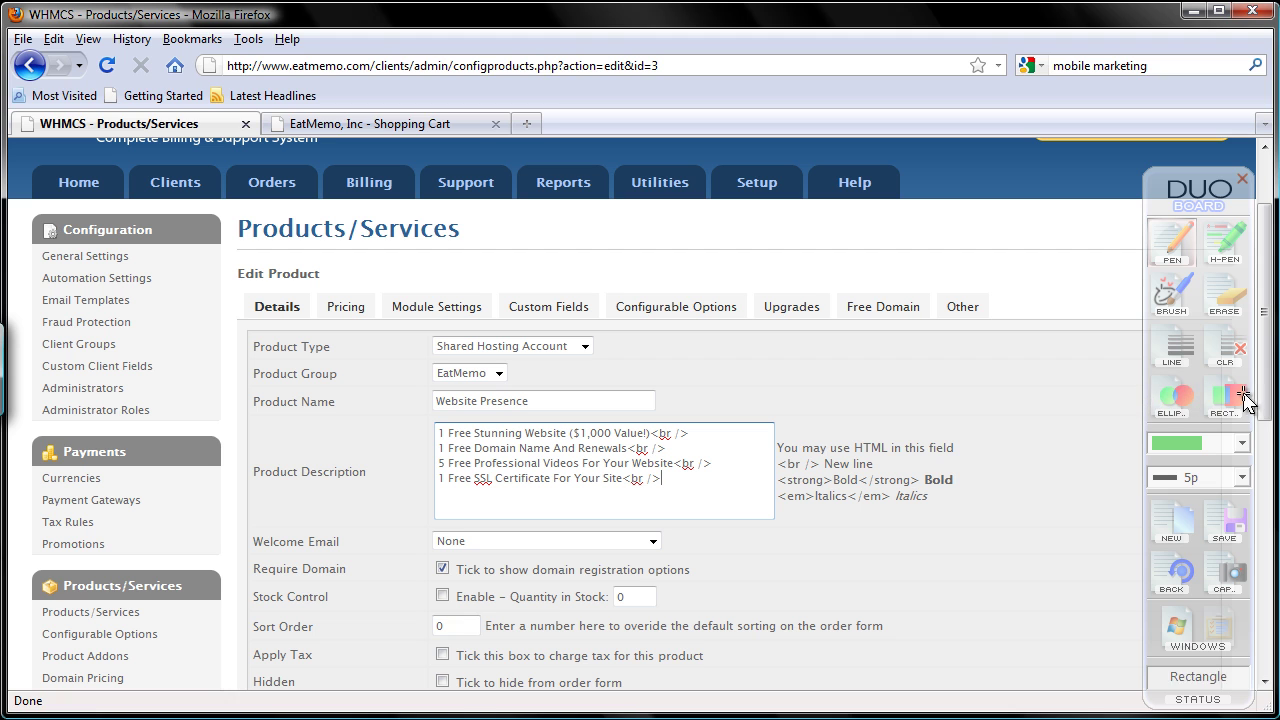
# Choose the Hosting Account Welcome Email, set sort order 3, and save the product
pyautogui.moveTo(1270, 410); pyautogui.dragTo(1256, 452)
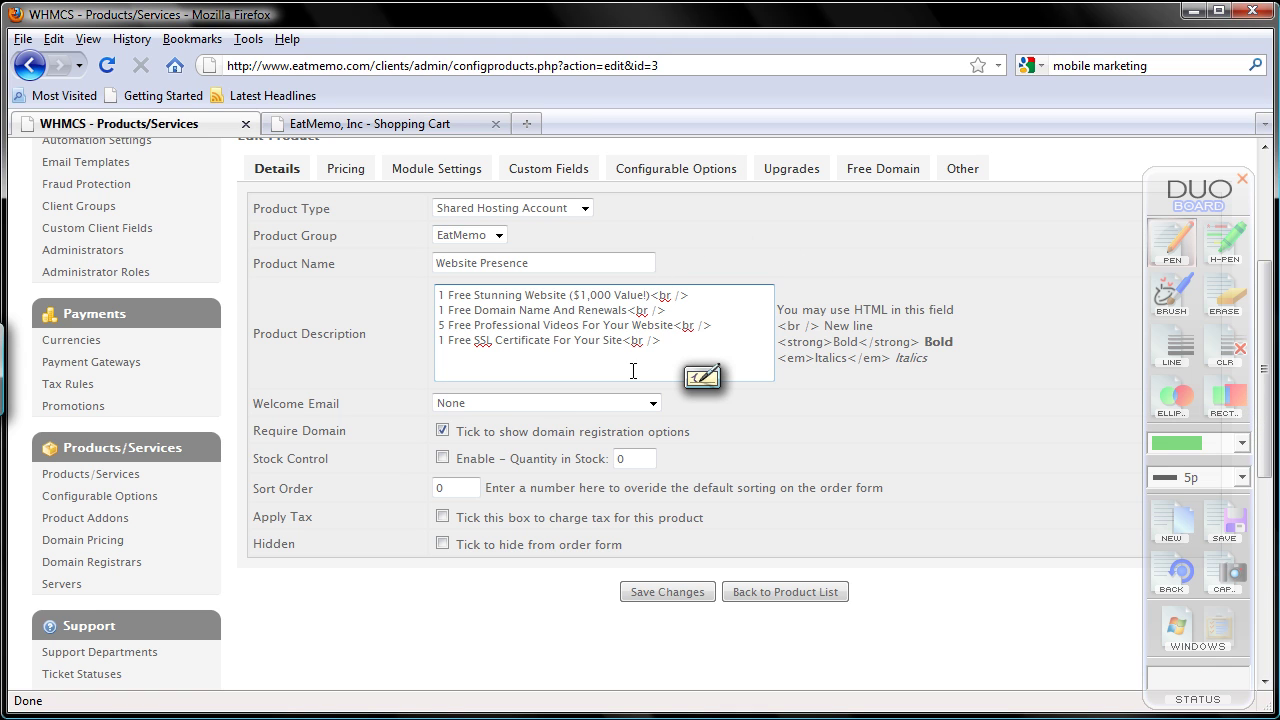
pyautogui.click(650, 403)
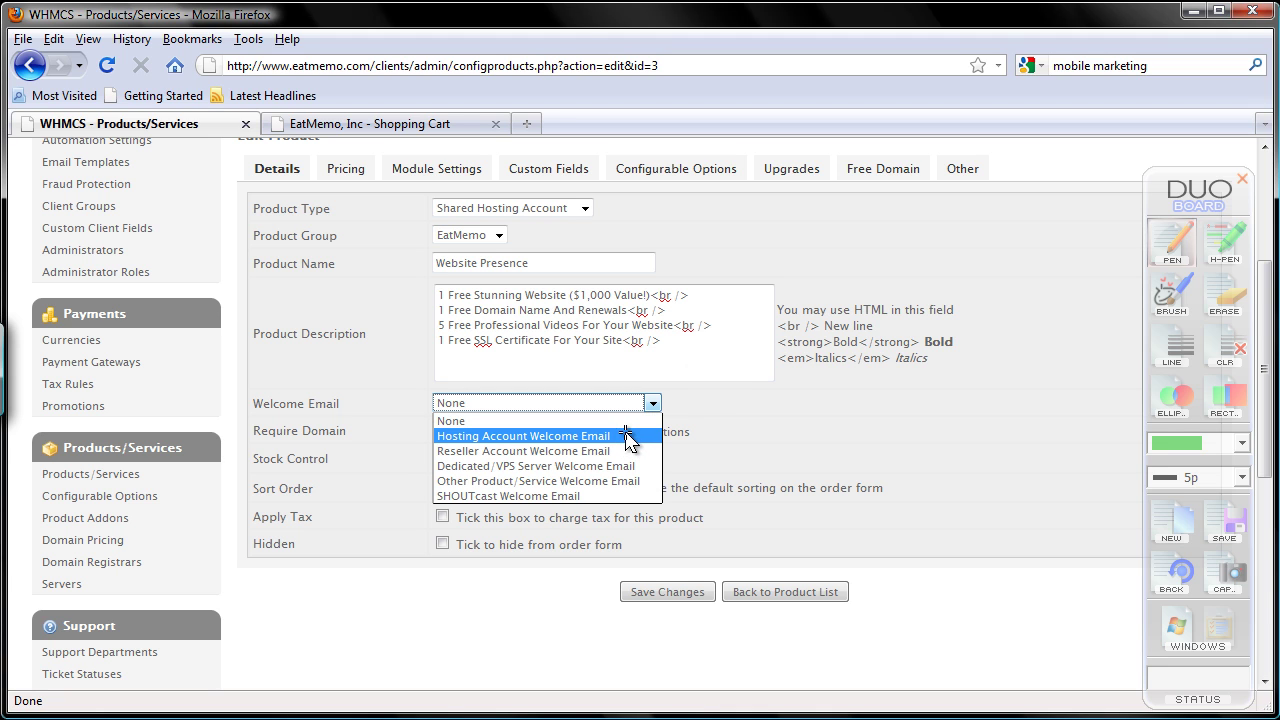
pyautogui.click(628, 438)
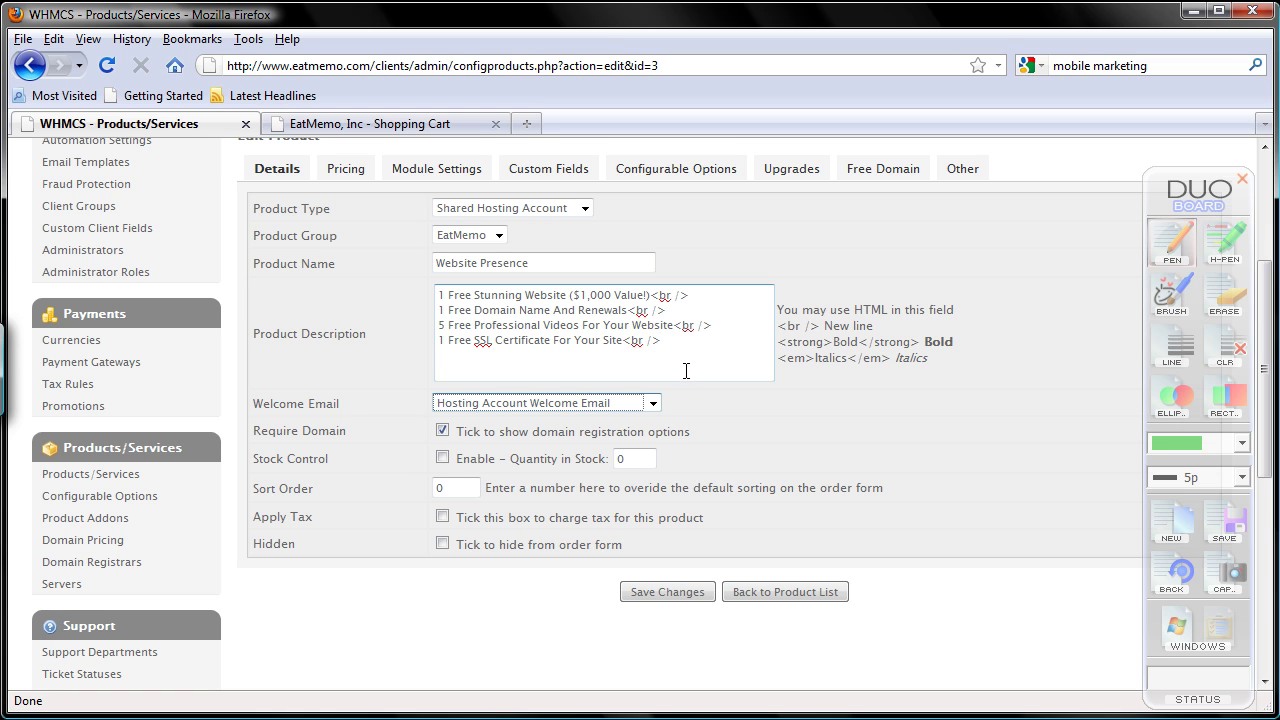
pyautogui.click(463, 487)
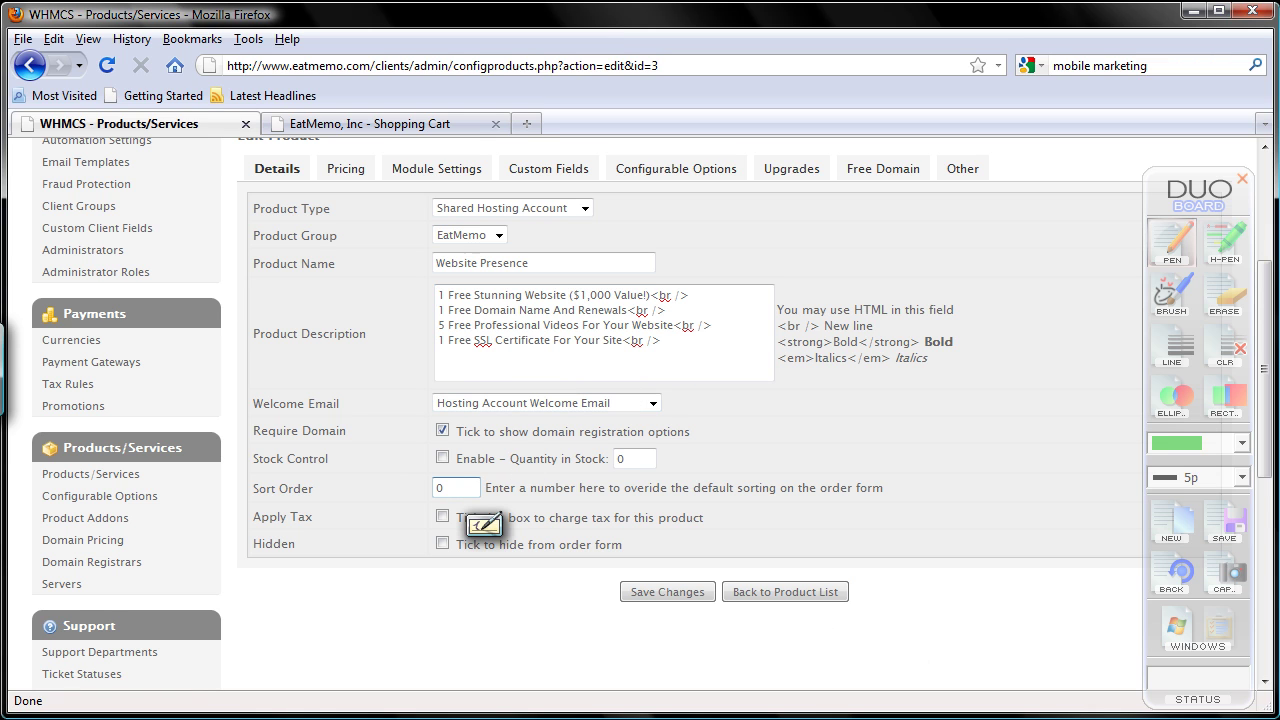
pyautogui.write('3')
pyautogui.click(645, 600)
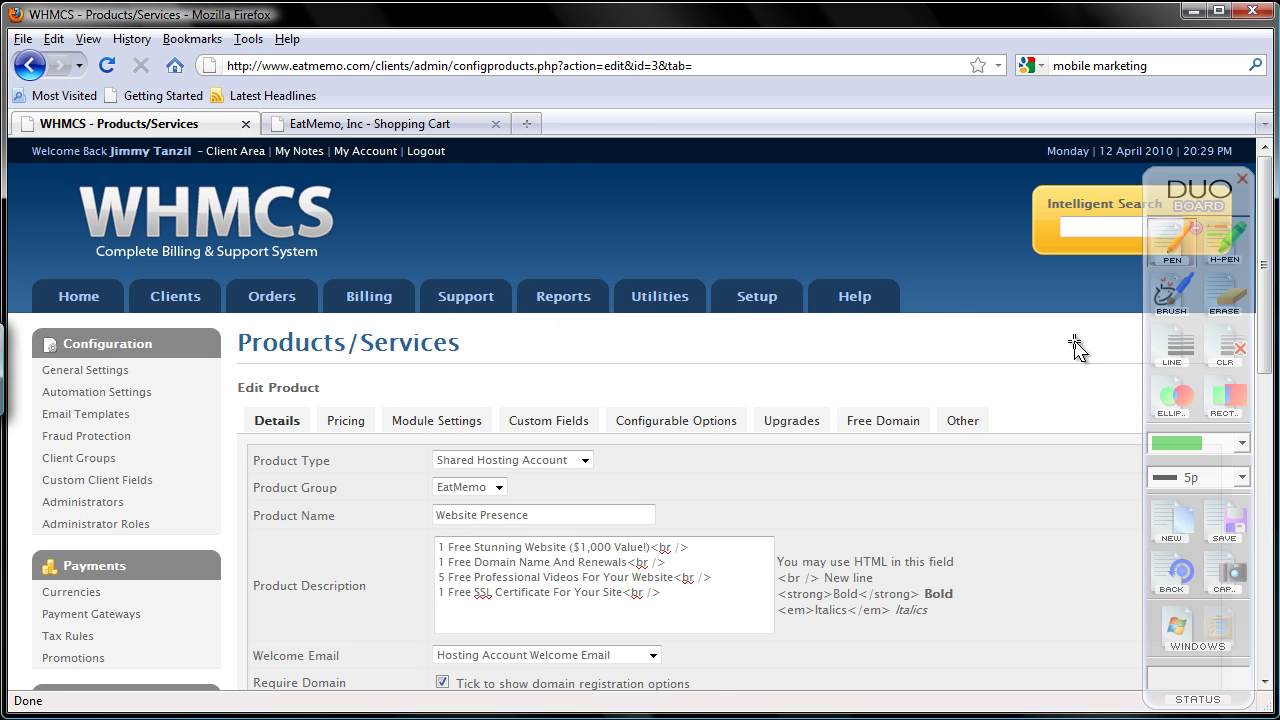
# Set Website Presence's pricing to Recurring with a 24.95 monthly price
pyautogui.moveTo(1265, 335); pyautogui.dragTo(1268, 390)
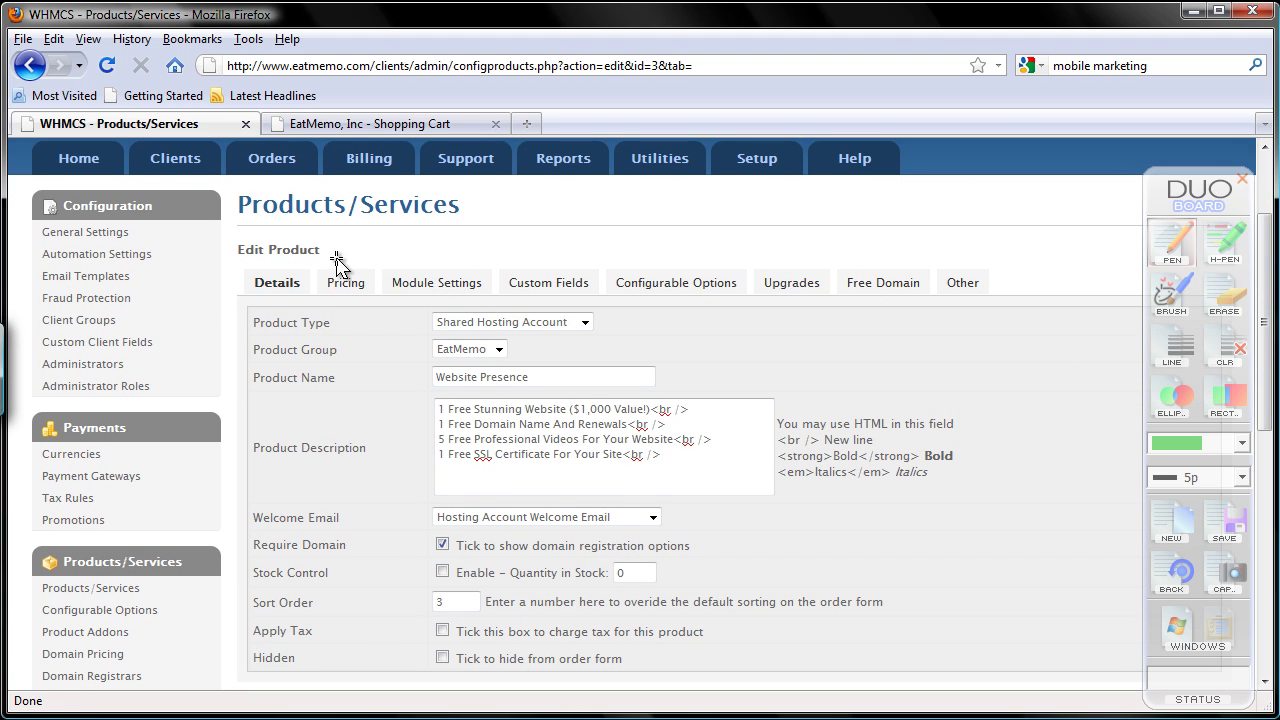
pyautogui.click(349, 283)
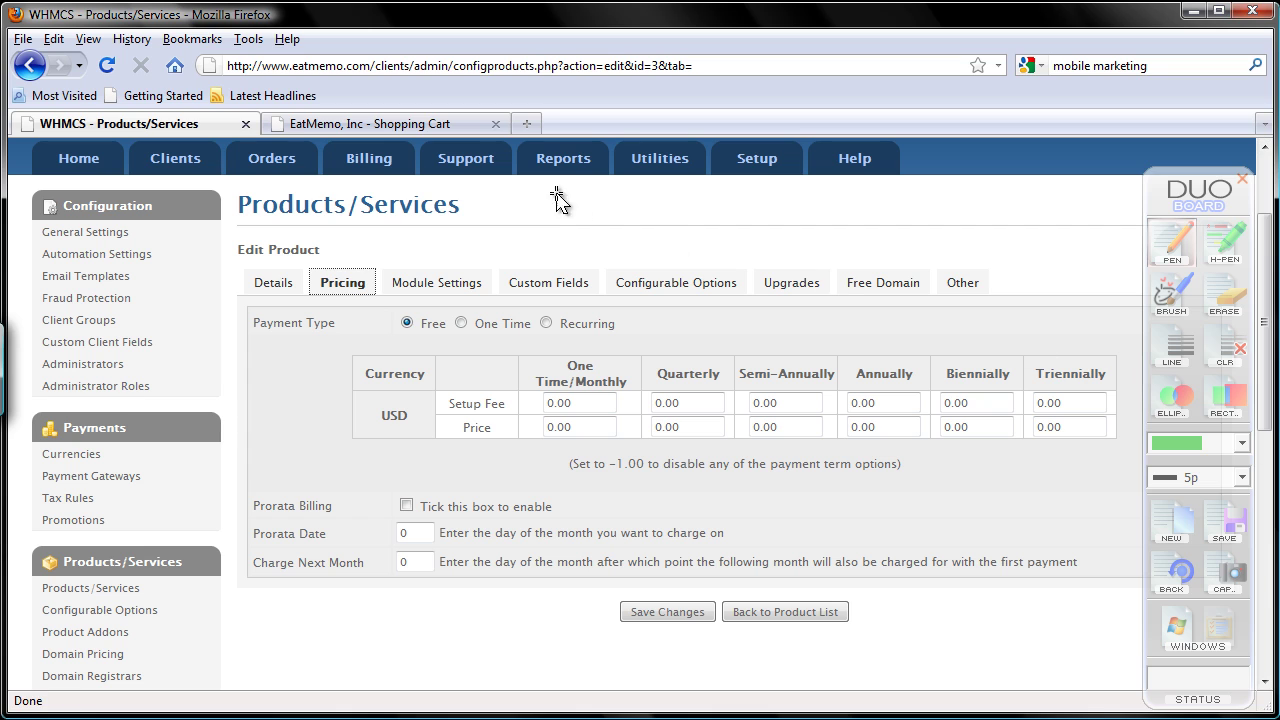
pyautogui.click(546, 322)
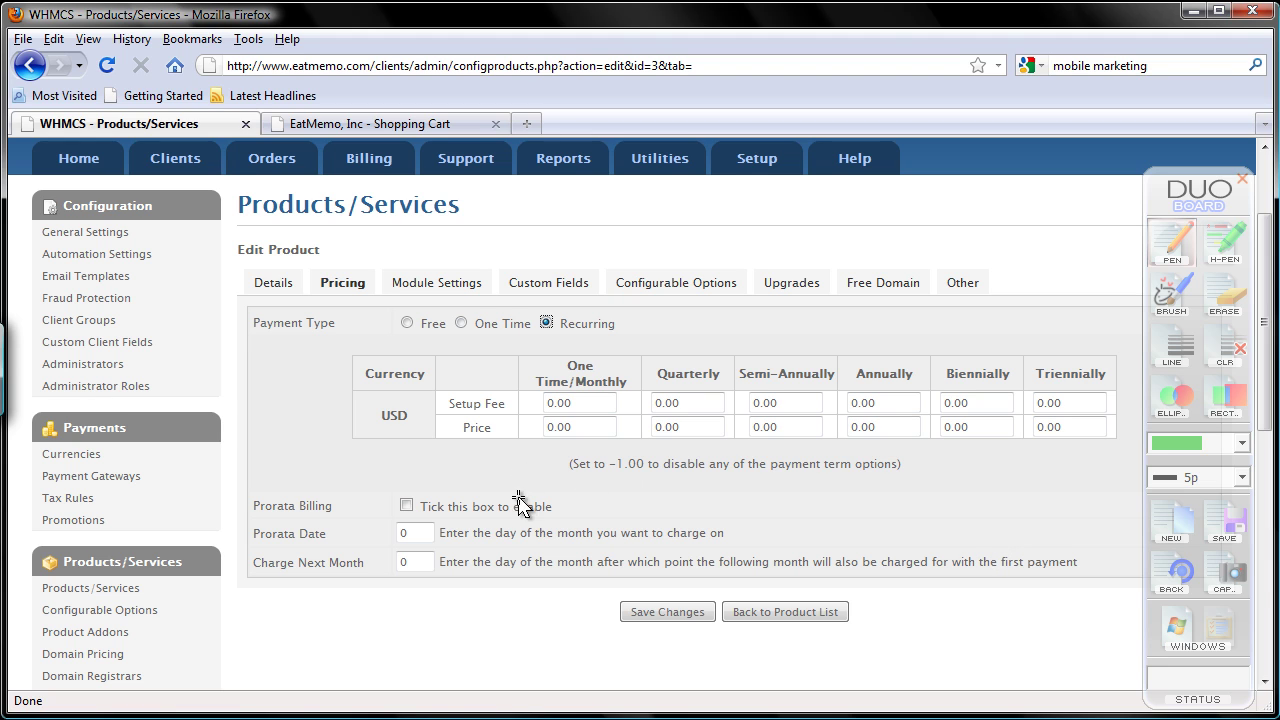
pyautogui.click(575, 428)
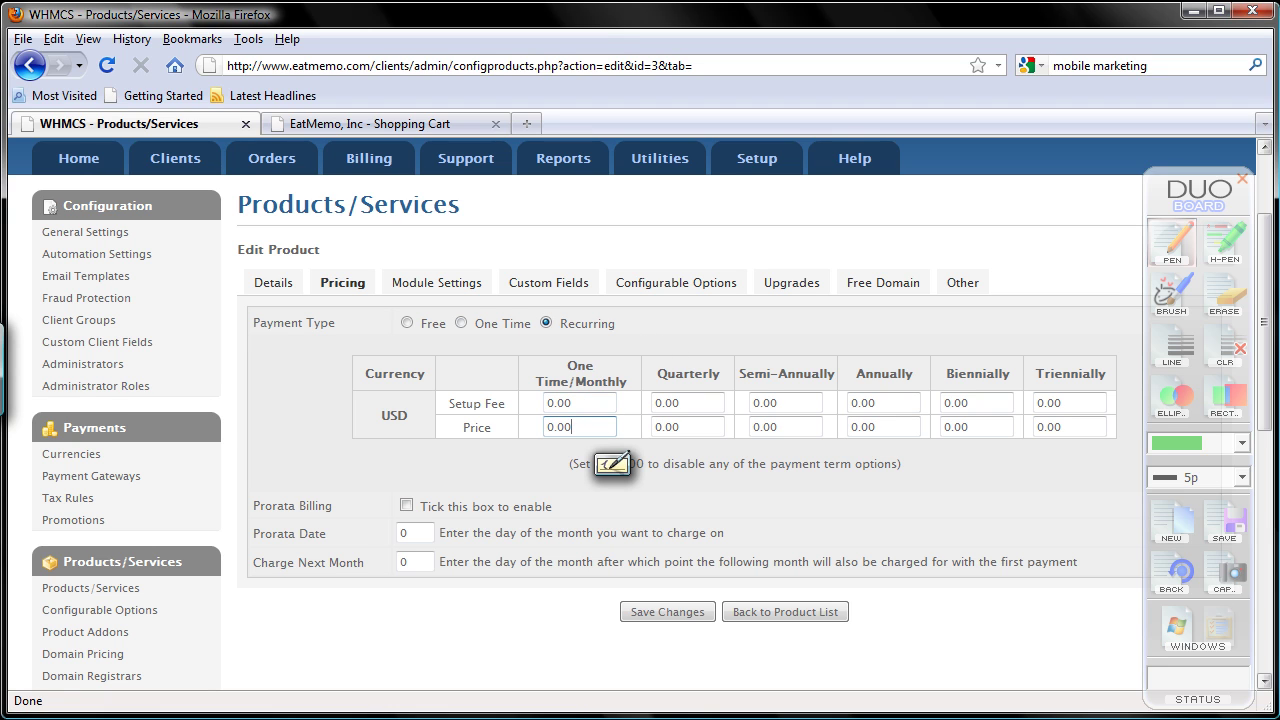
pyautogui.press('BackSpace')
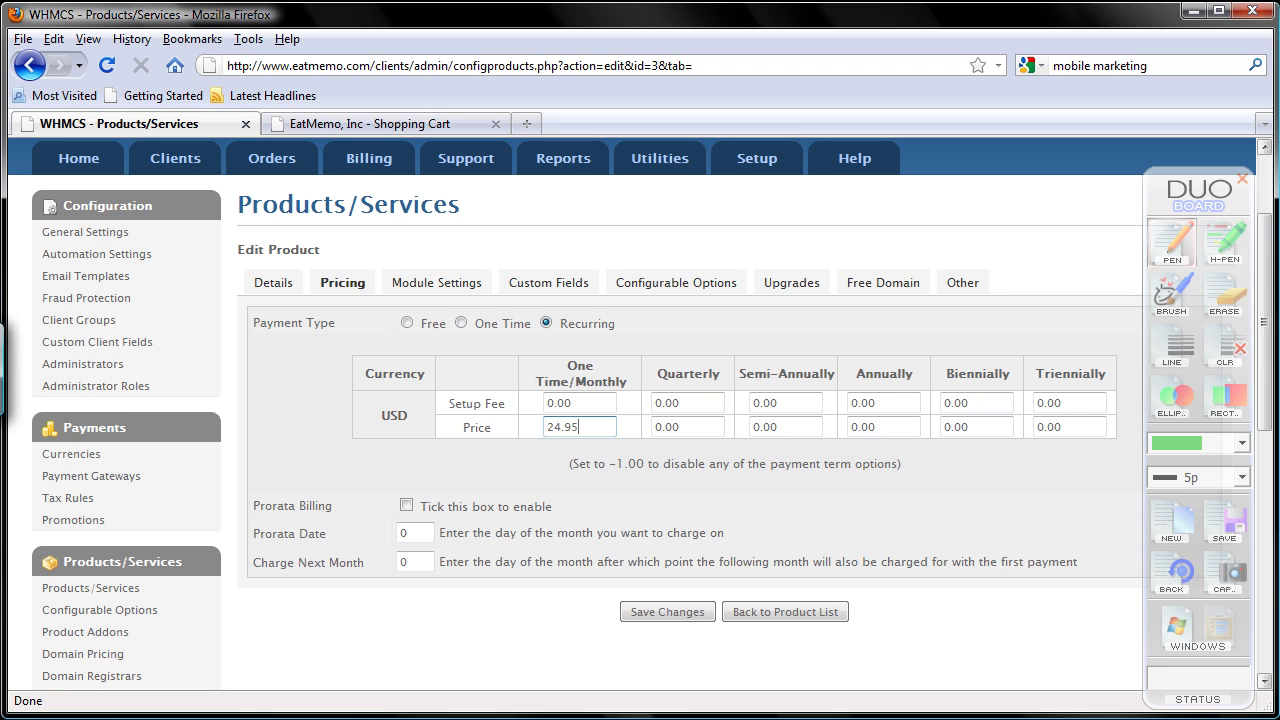
pyautogui.click(886, 434)
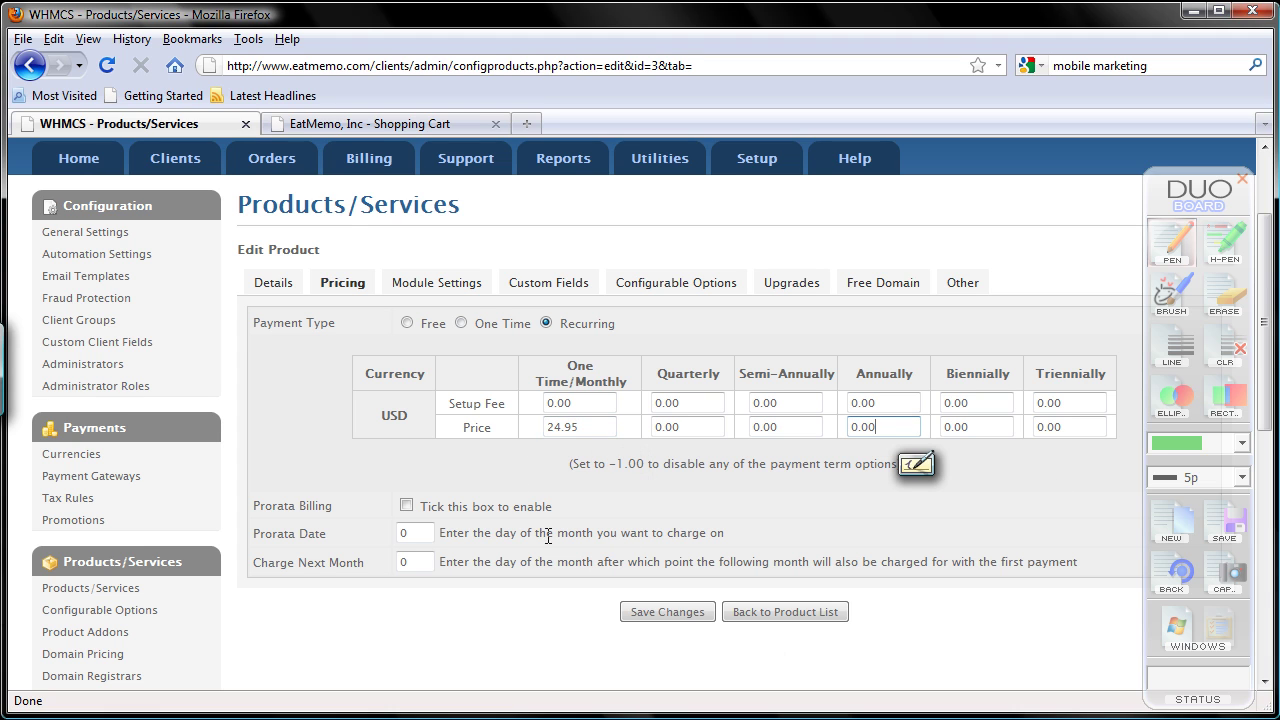
pyautogui.hotkey('alt', 'Tab')
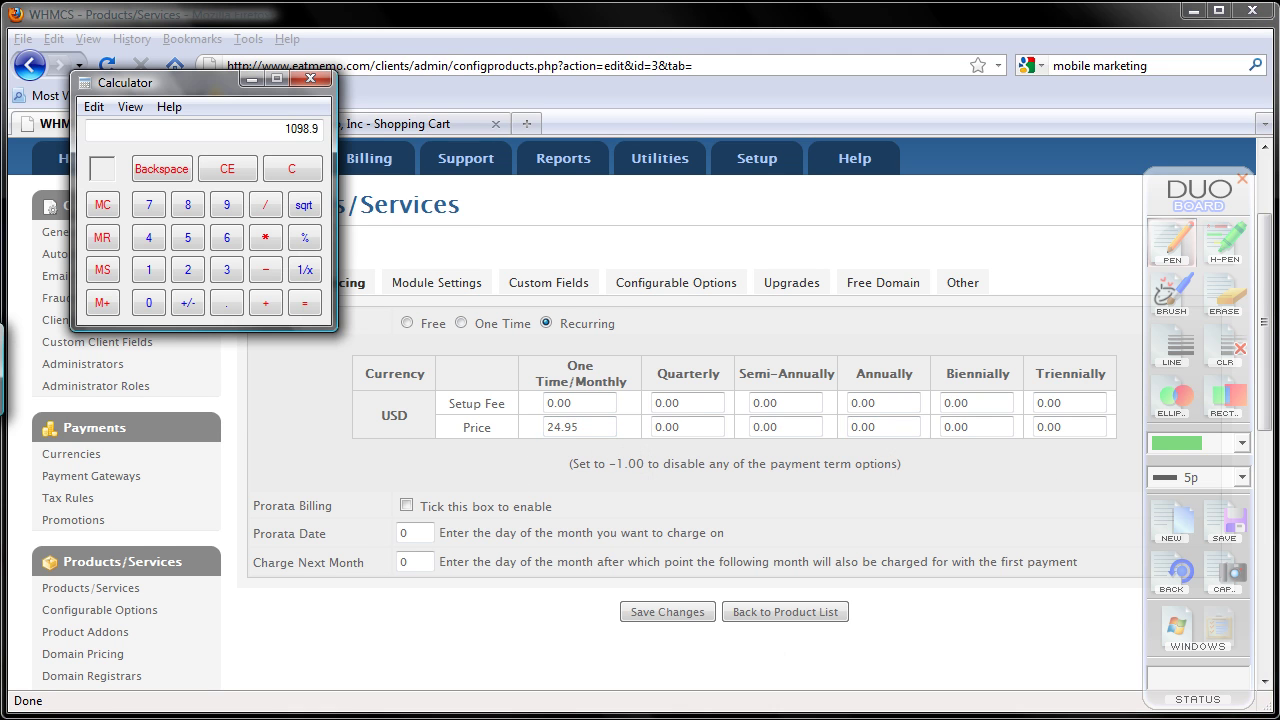
# Calculate 24.95 × 11 = 274.45 and enter it as the annual price
pyautogui.click(228, 170)
pyautogui.write('11')
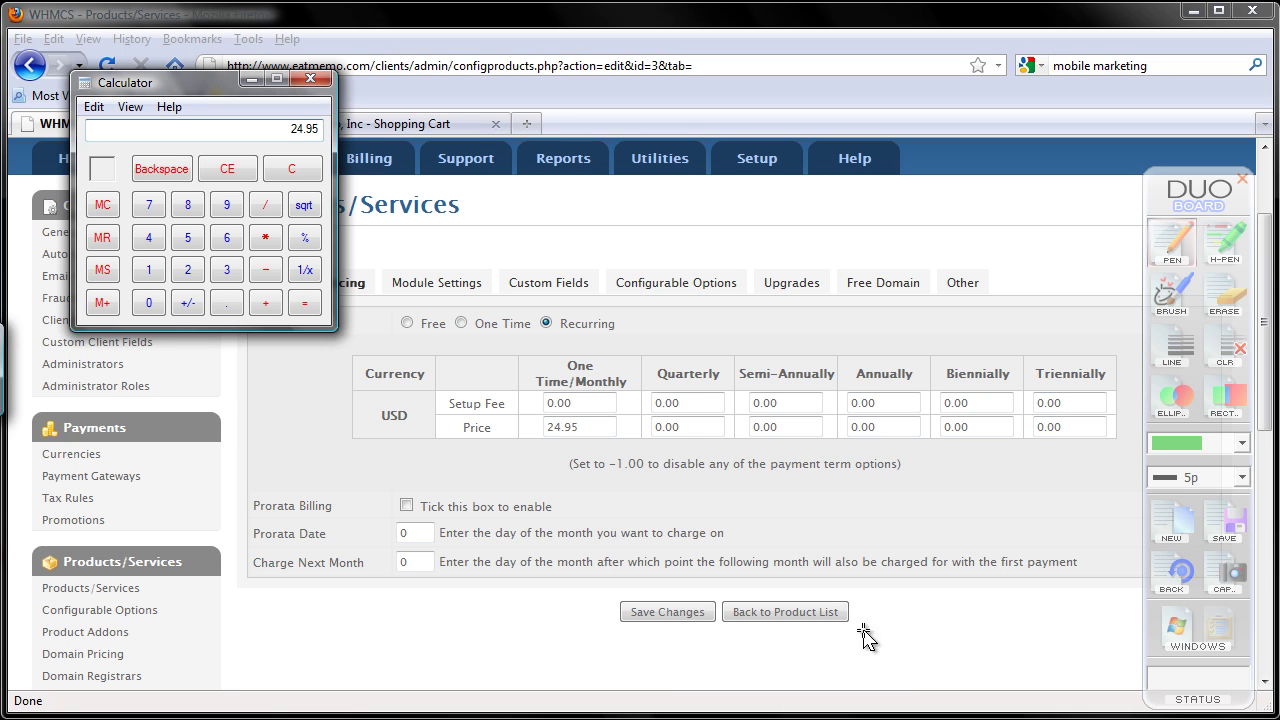
pyautogui.click(304, 303)
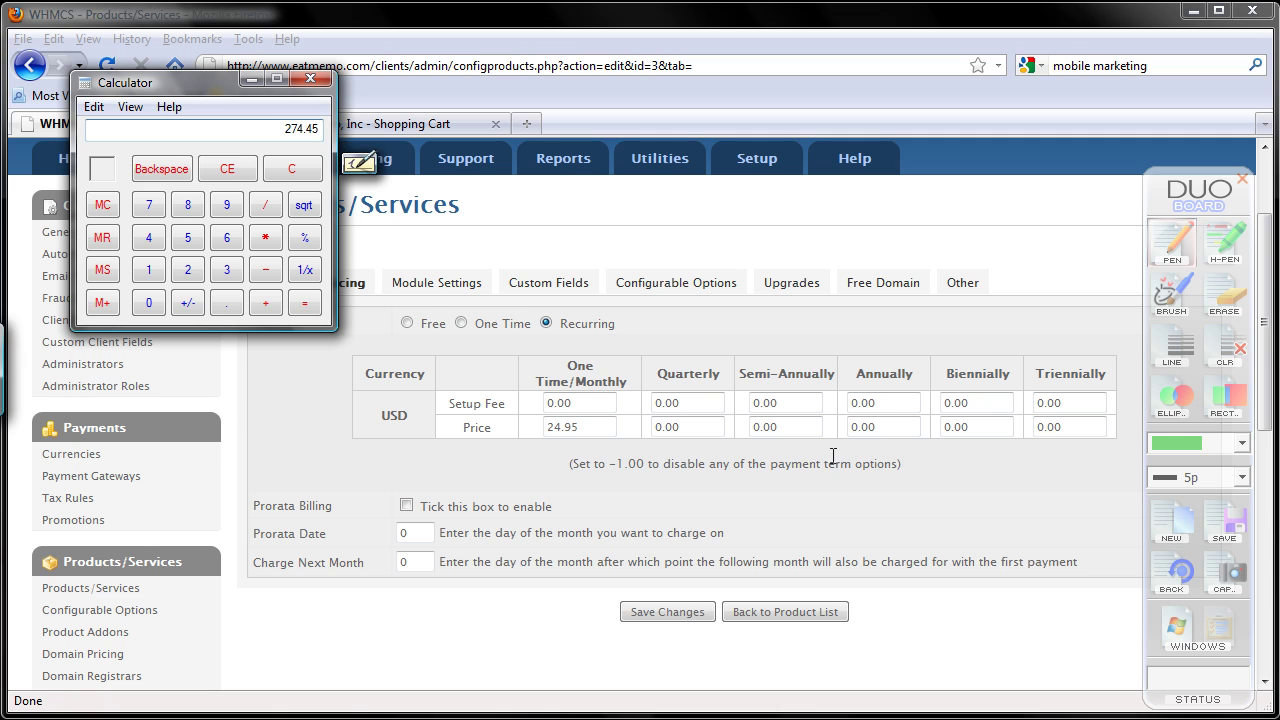
pyautogui.click(882, 427)
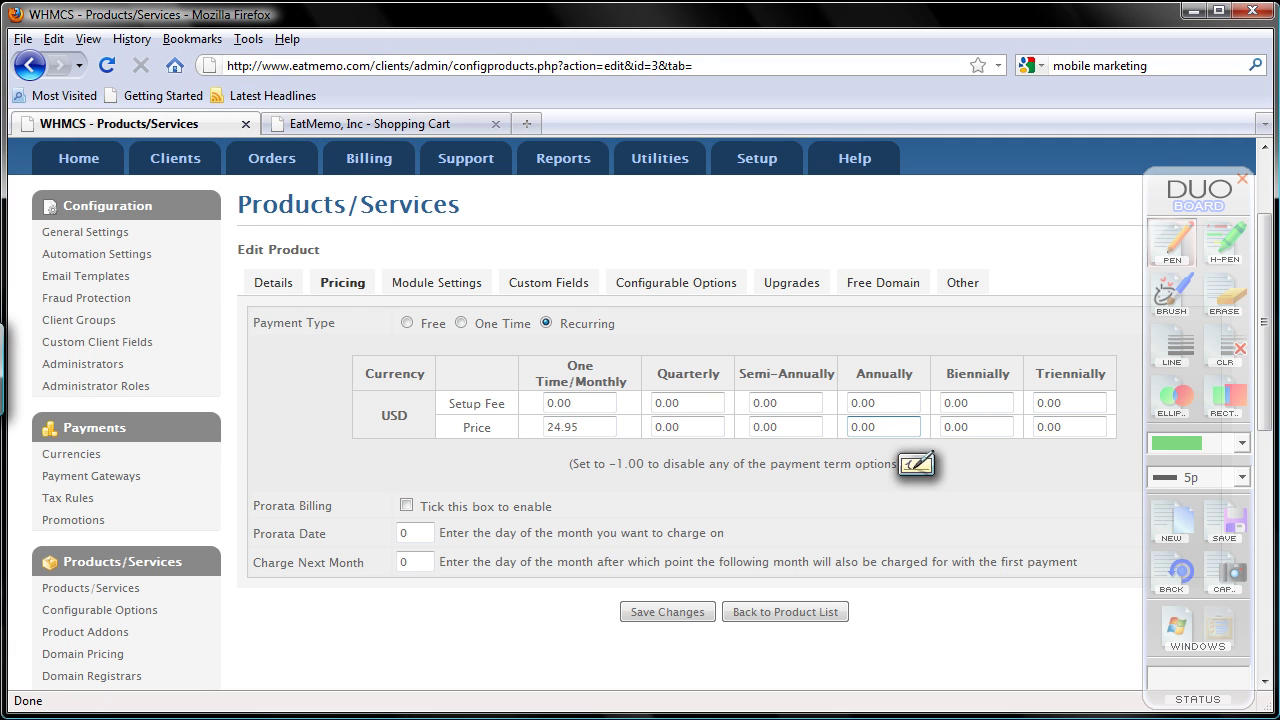
pyautogui.press('BackSpace')
pyautogui.press('BackSpace')
pyautogui.press('BackSpace')
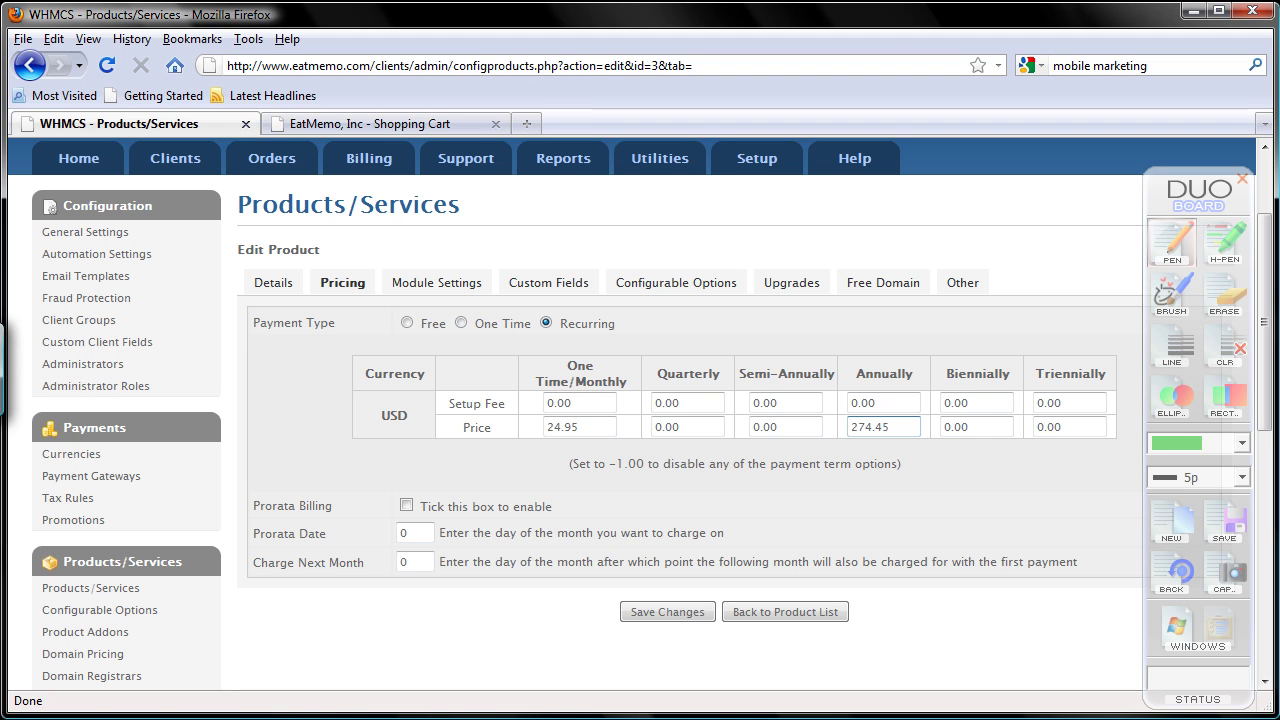
pyautogui.click(978, 432)
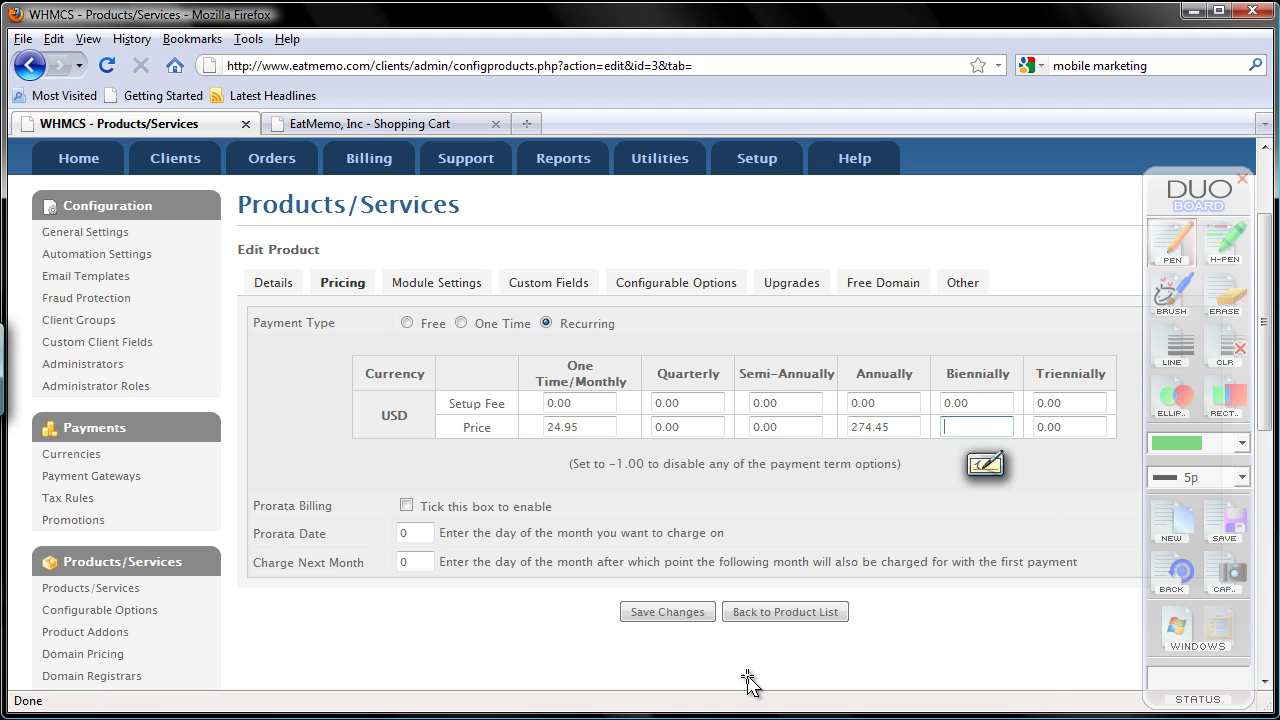
# Work out the biennial price in Calculator: 24.95 × 22 = 548.9
pyautogui.hotkey('alt', 'Tab')
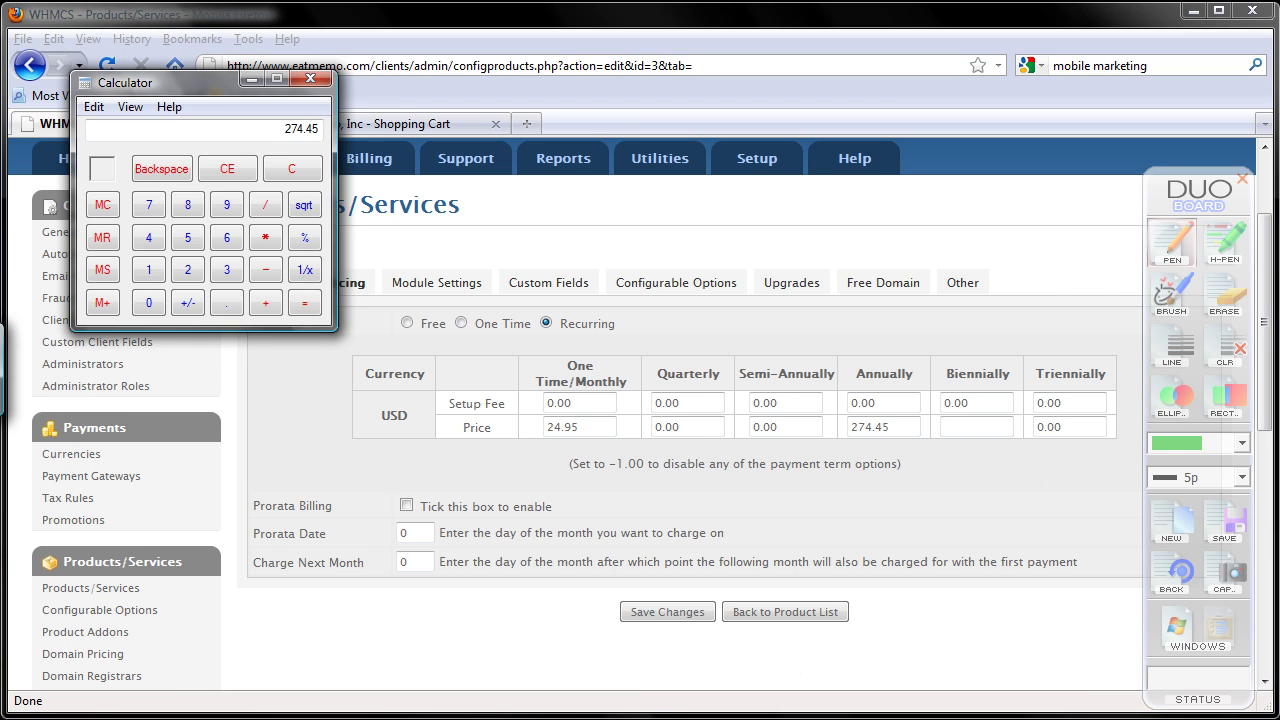
pyautogui.click(298, 170)
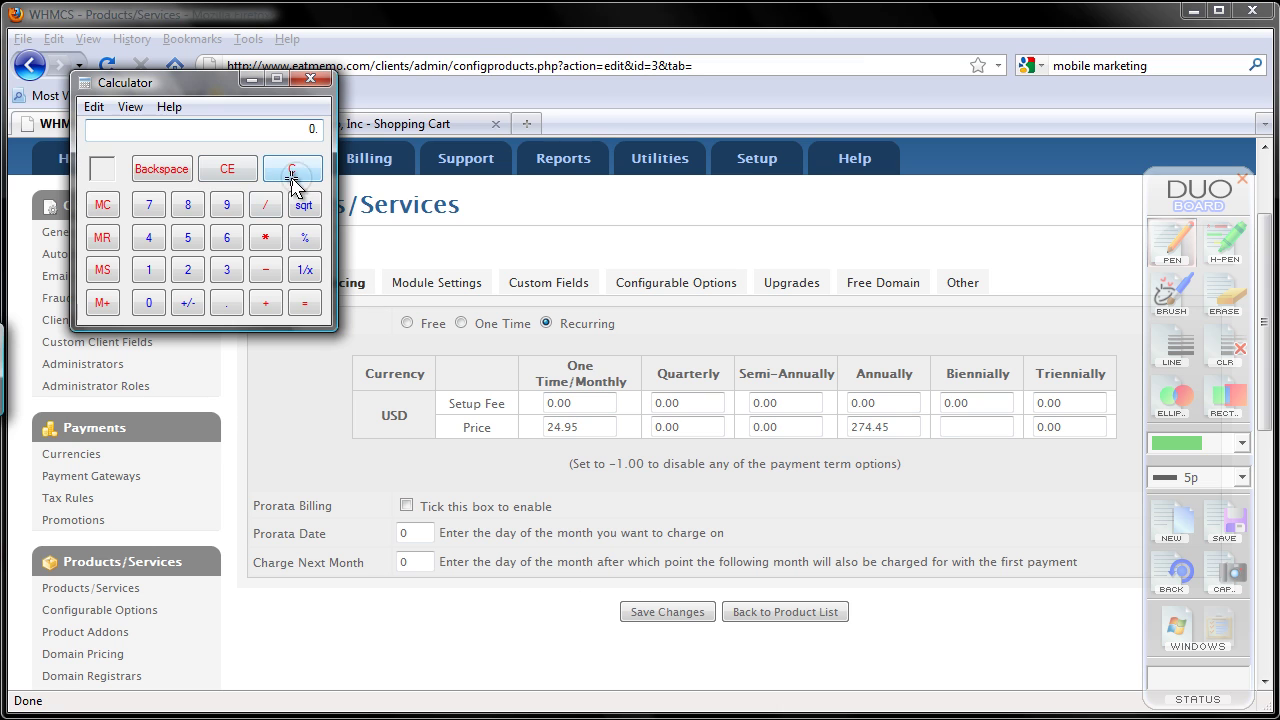
pyautogui.click(187, 269)
pyautogui.click(150, 238)
pyautogui.click(232, 304)
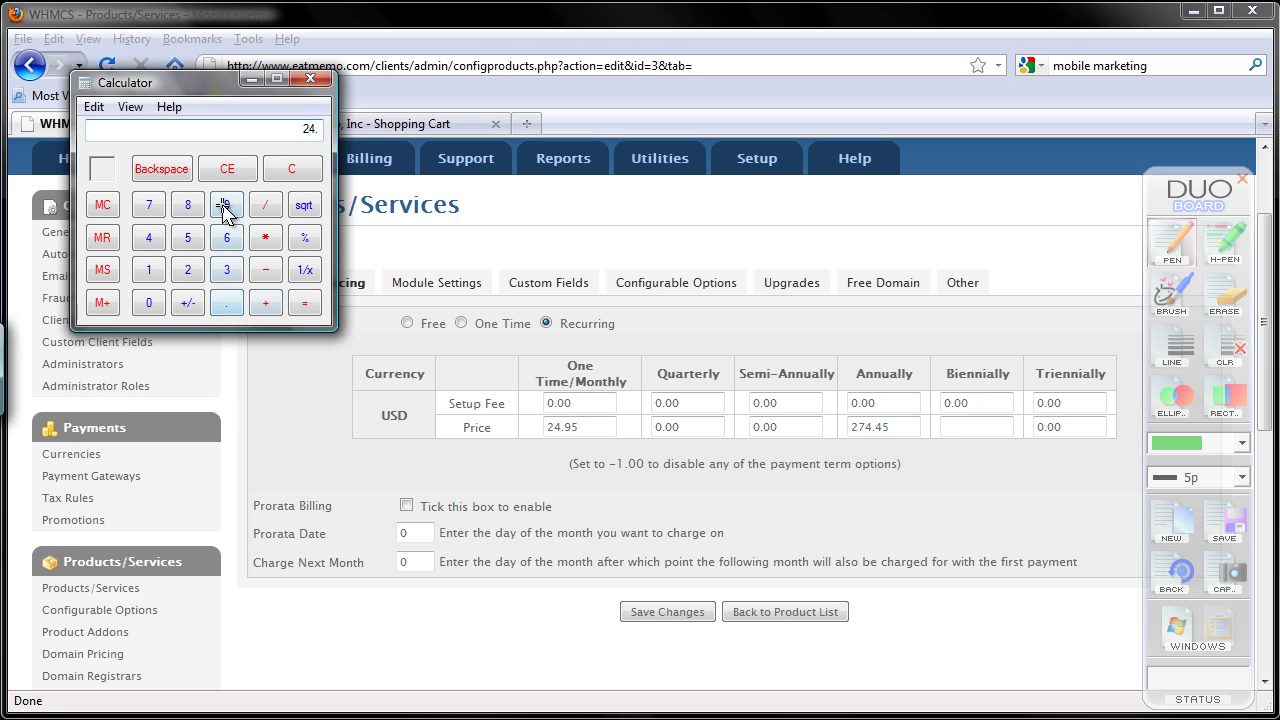
pyautogui.click(227, 205)
pyautogui.click(187, 237)
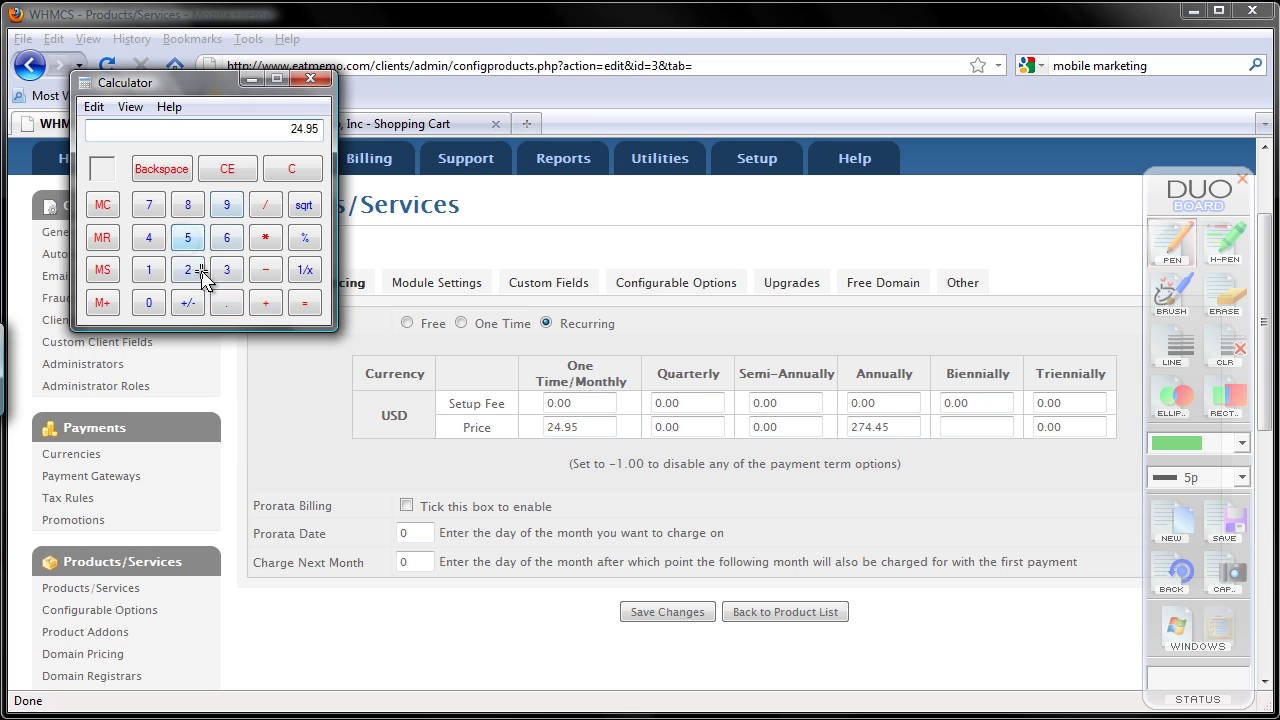
pyautogui.click(267, 238)
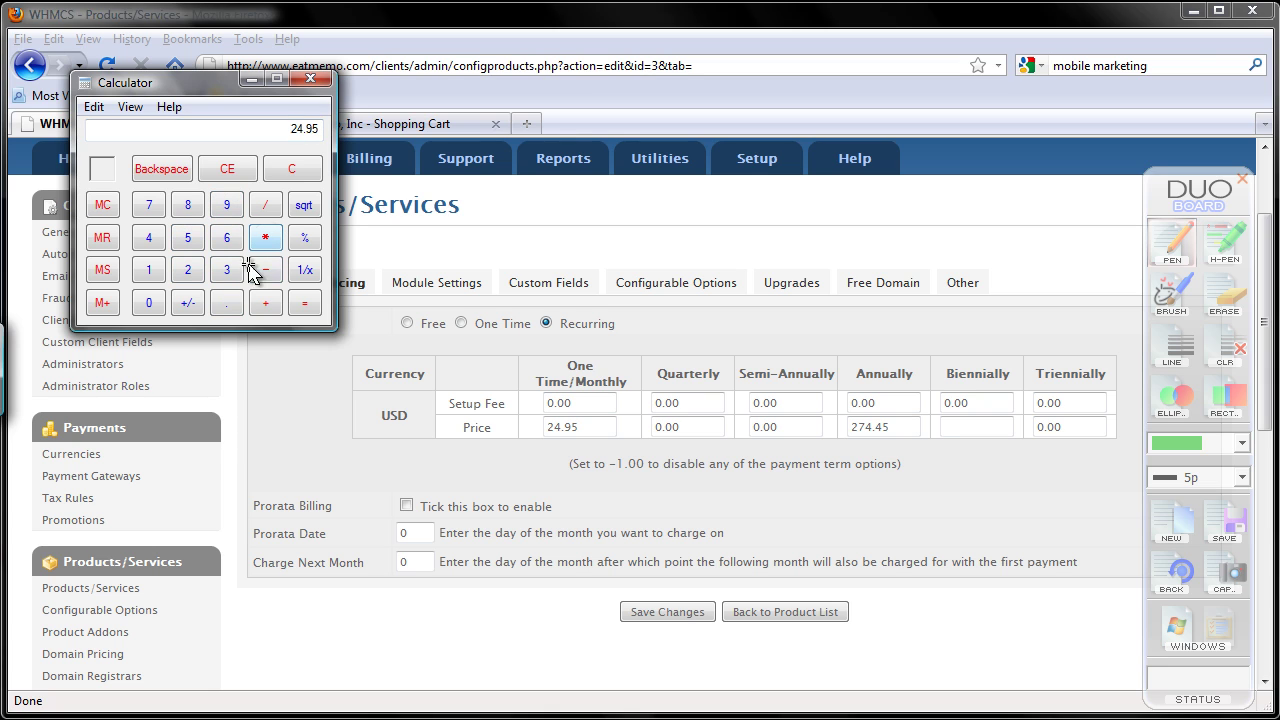
pyautogui.click(190, 271)
pyautogui.click(191, 272)
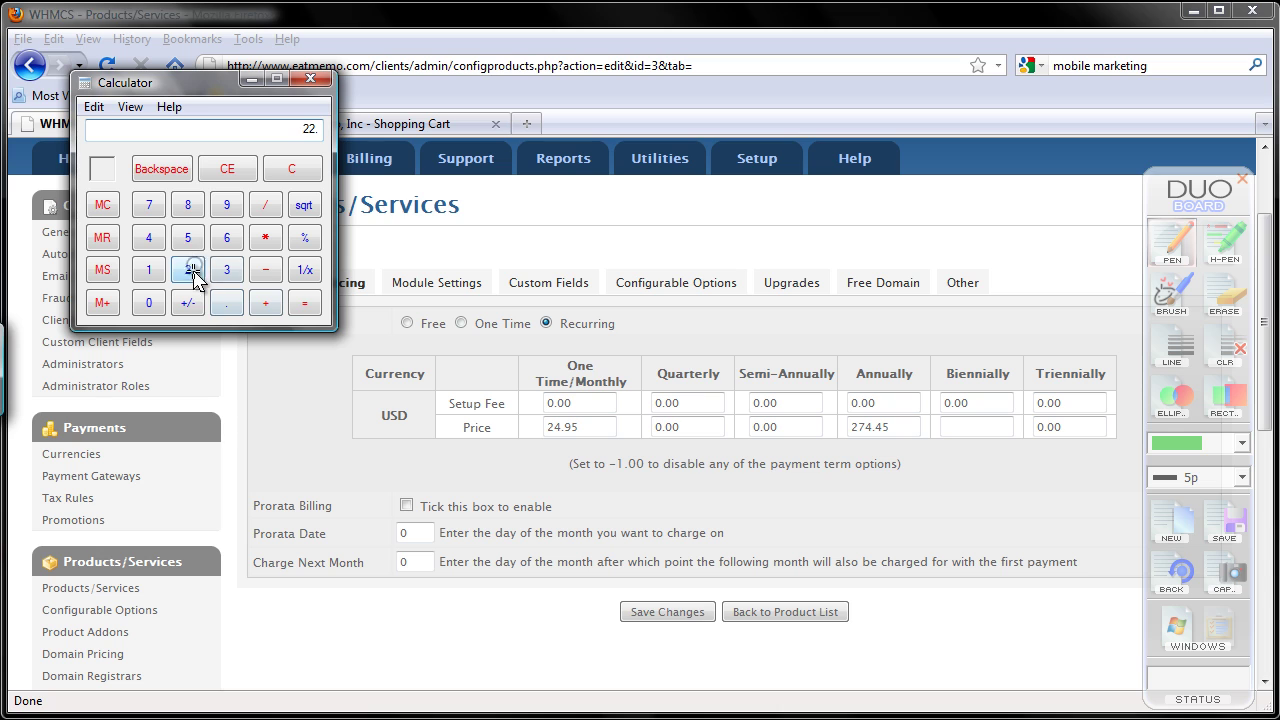
pyautogui.click(305, 304)
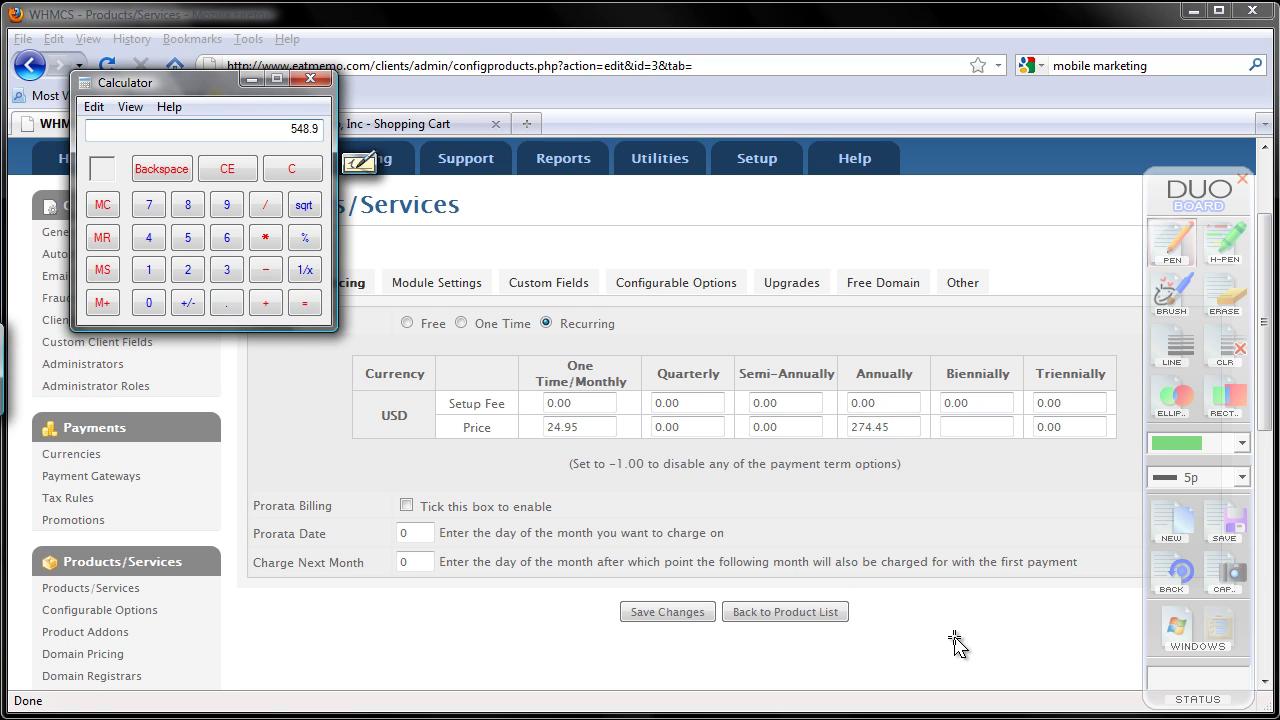
# Enter biennial 548.9, set quarterly, semi-annual and triennial to -1, and save the pricing
pyautogui.doubleClick(982, 426)
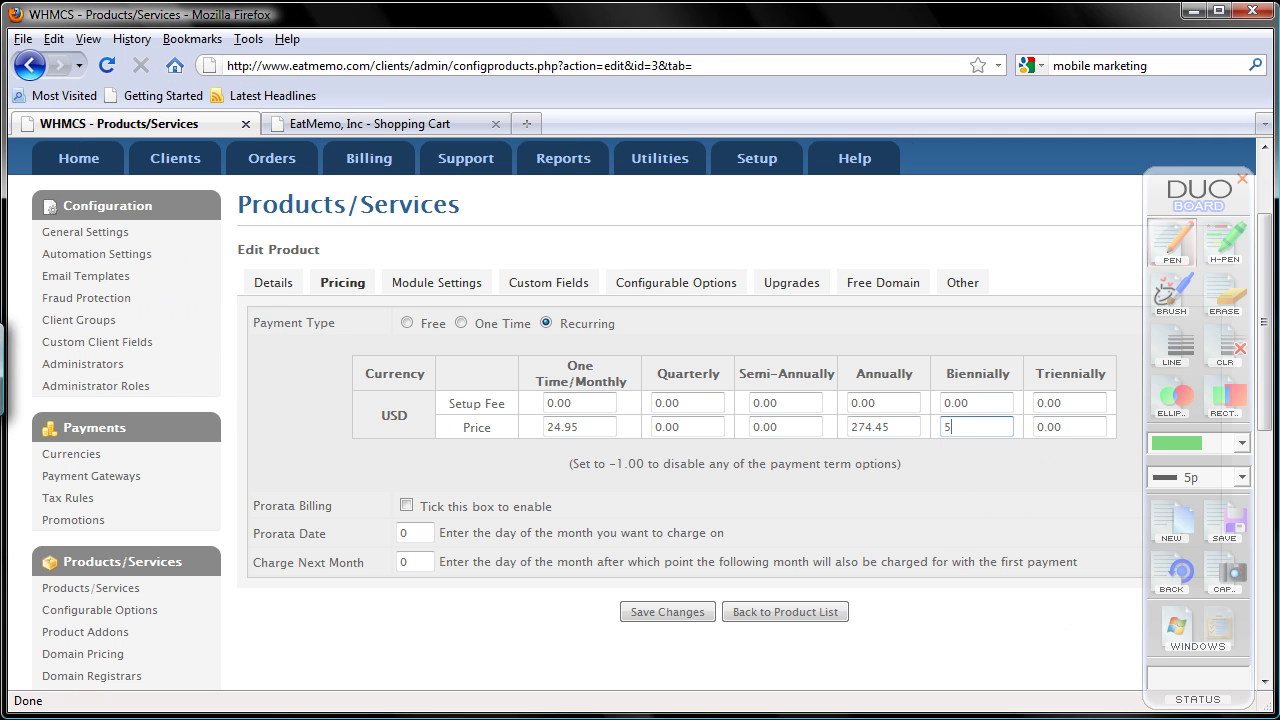
pyautogui.write('548.9')
pyautogui.moveTo(697, 428); pyautogui.dragTo(600, 430)
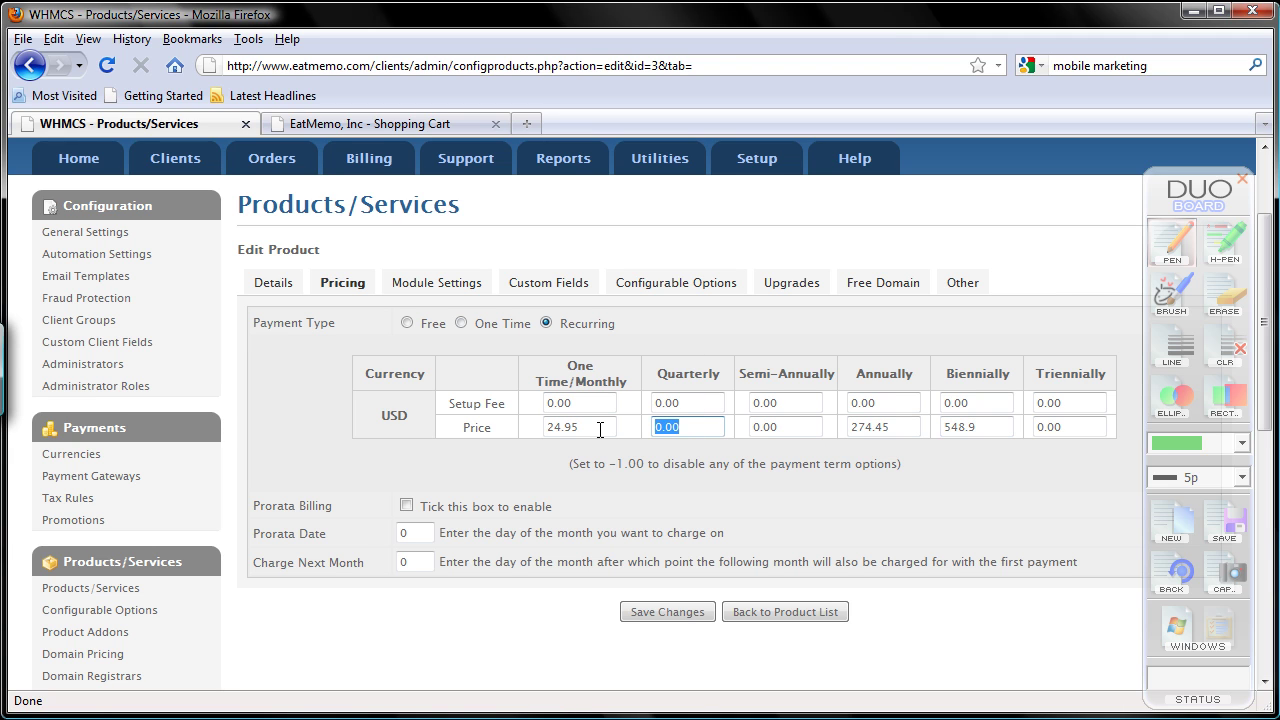
pyautogui.write('-1')
pyautogui.doubleClick(758, 425)
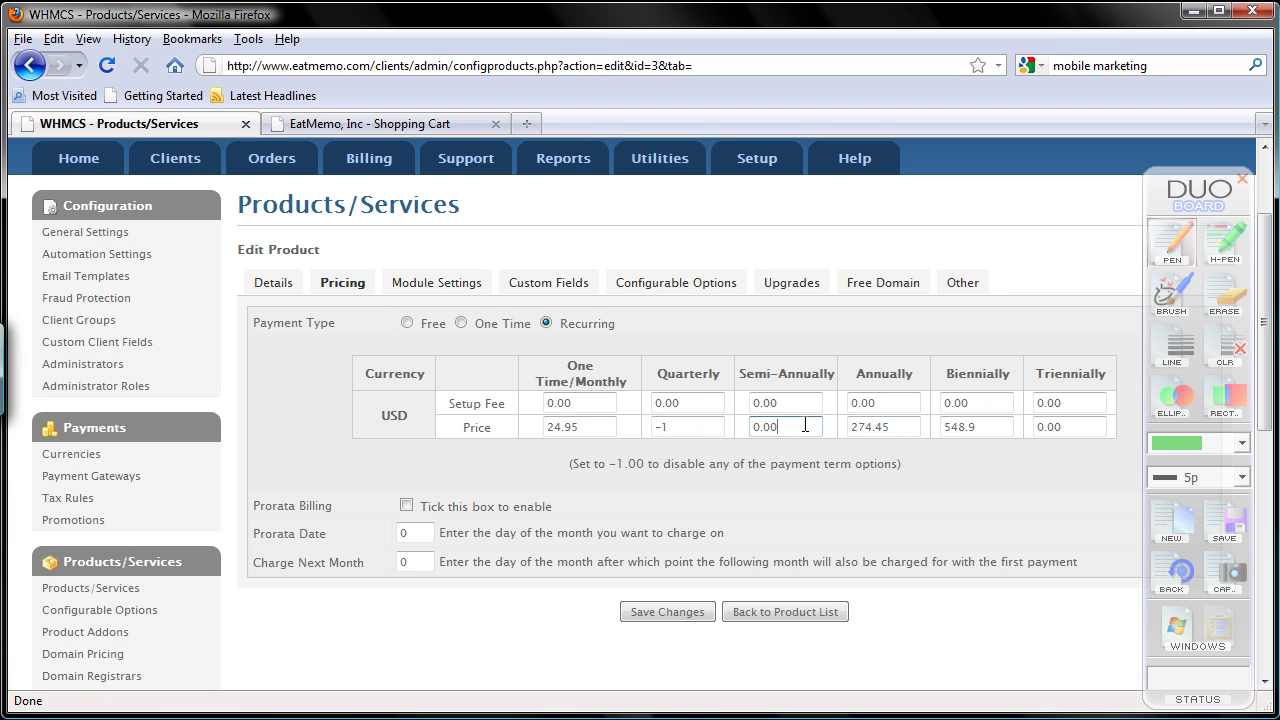
pyautogui.write('-1')
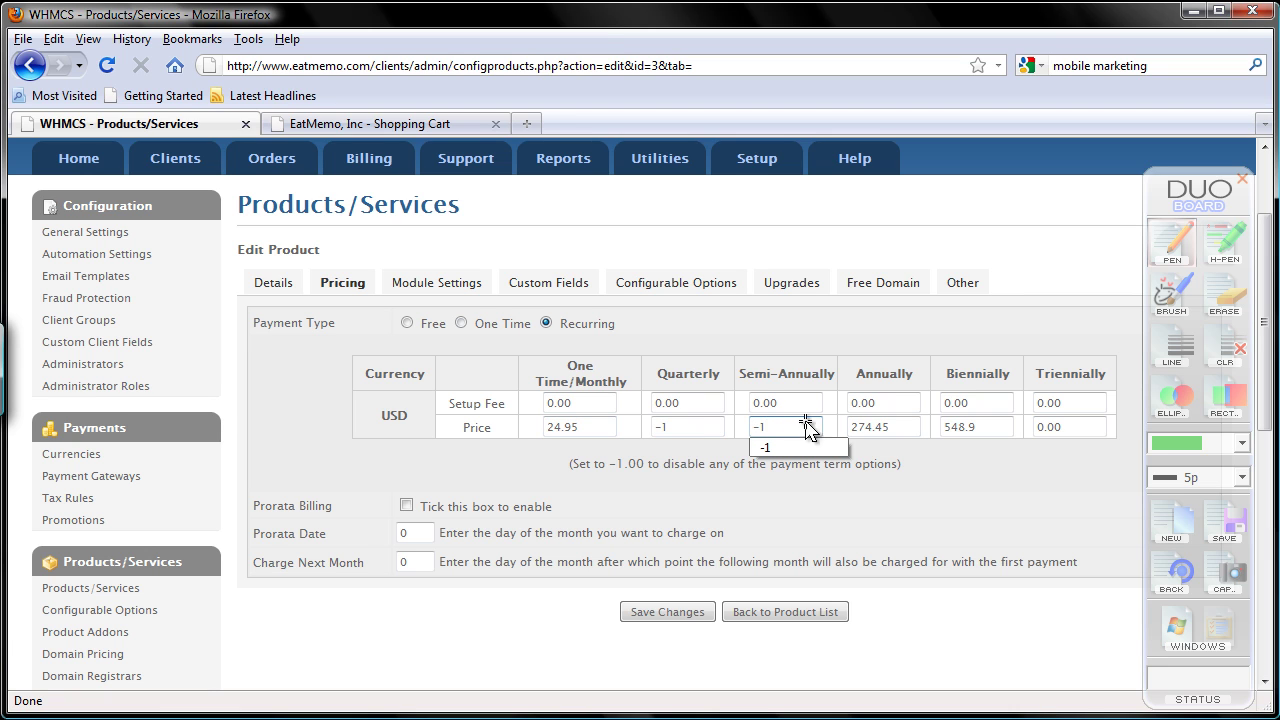
pyautogui.doubleClick(1074, 428)
pyautogui.write('-1')
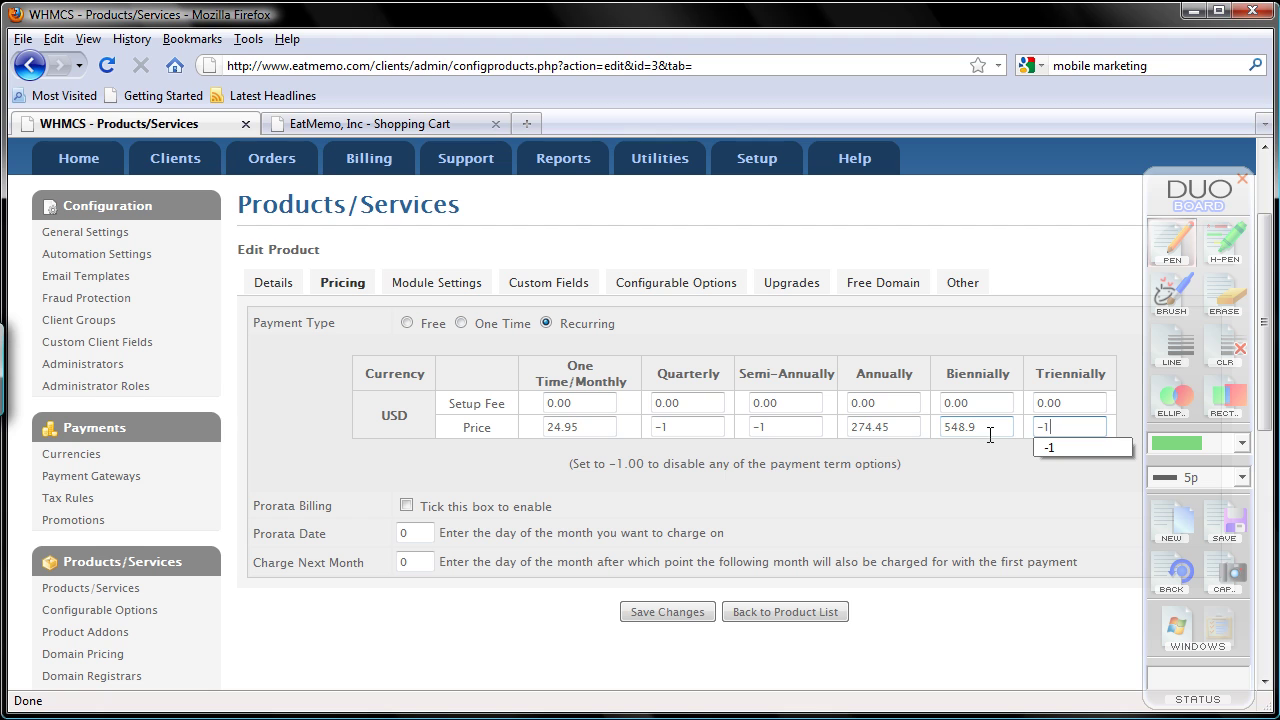
pyautogui.click(686, 608)
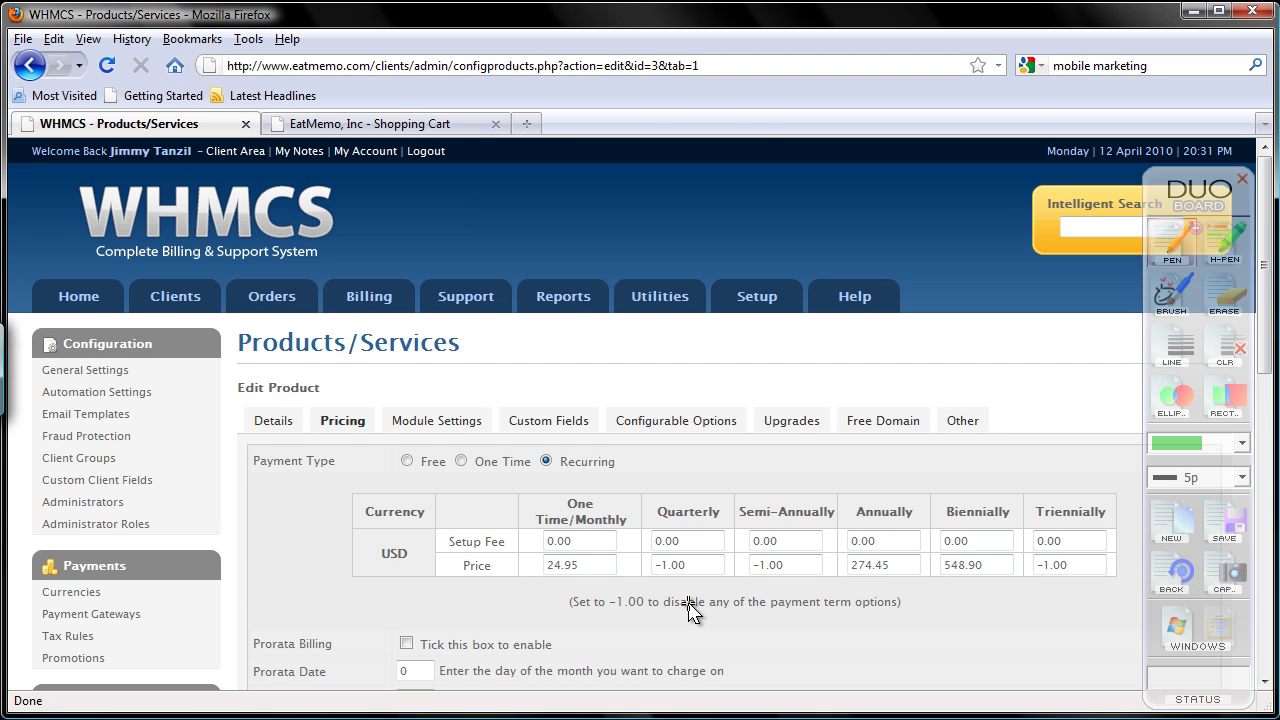
pyautogui.scroll(-4, 688, 612)
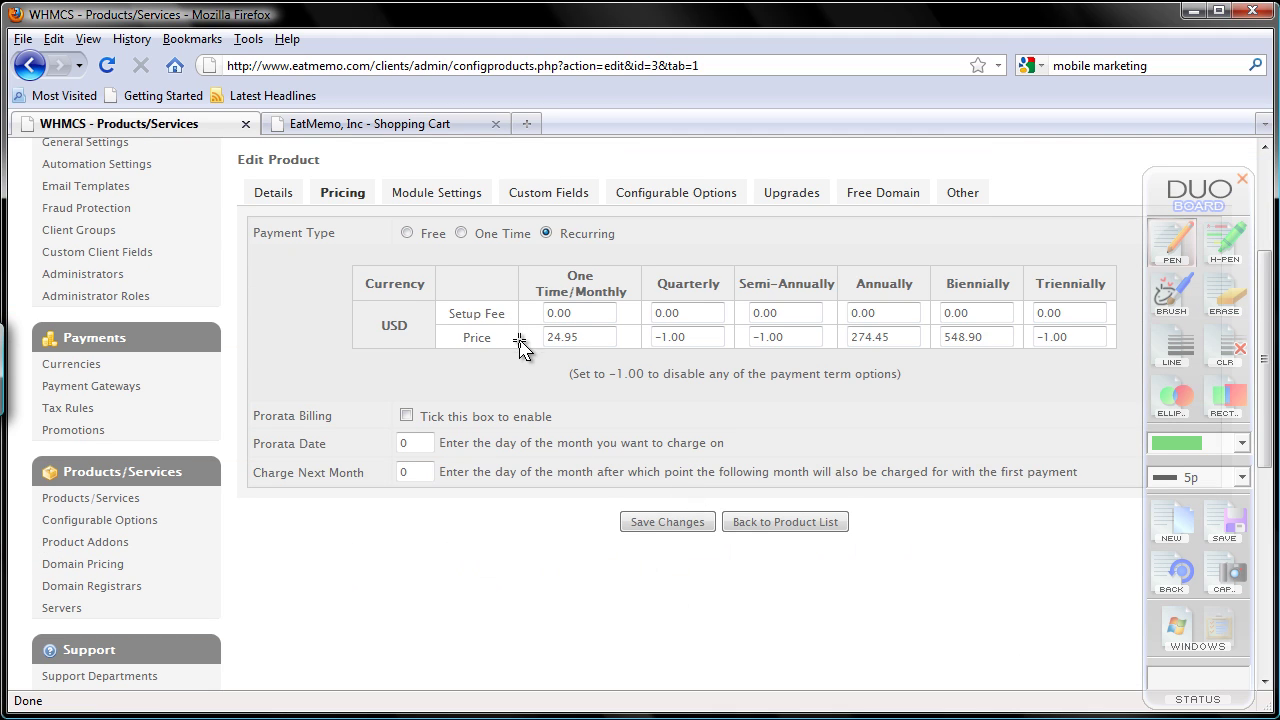
# Select Cpanel as the product's module in Module Settings and review its package fields
pyautogui.click(449, 200)
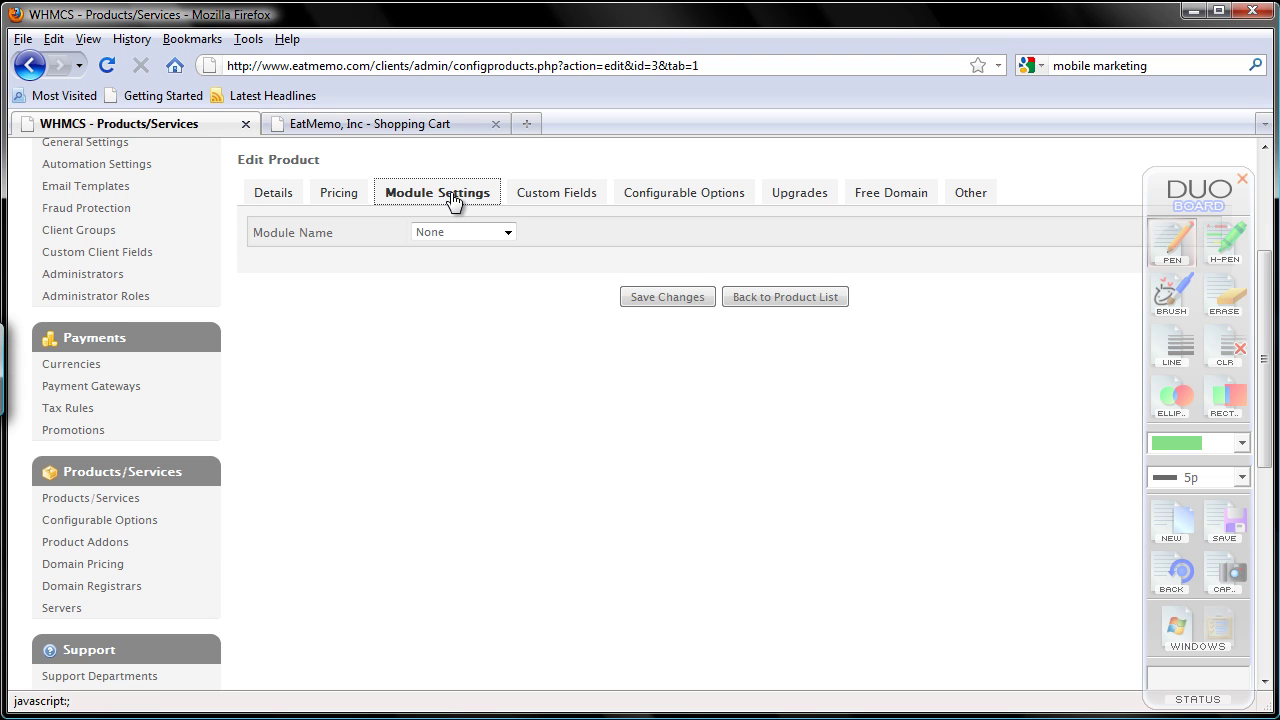
pyautogui.click(497, 233)
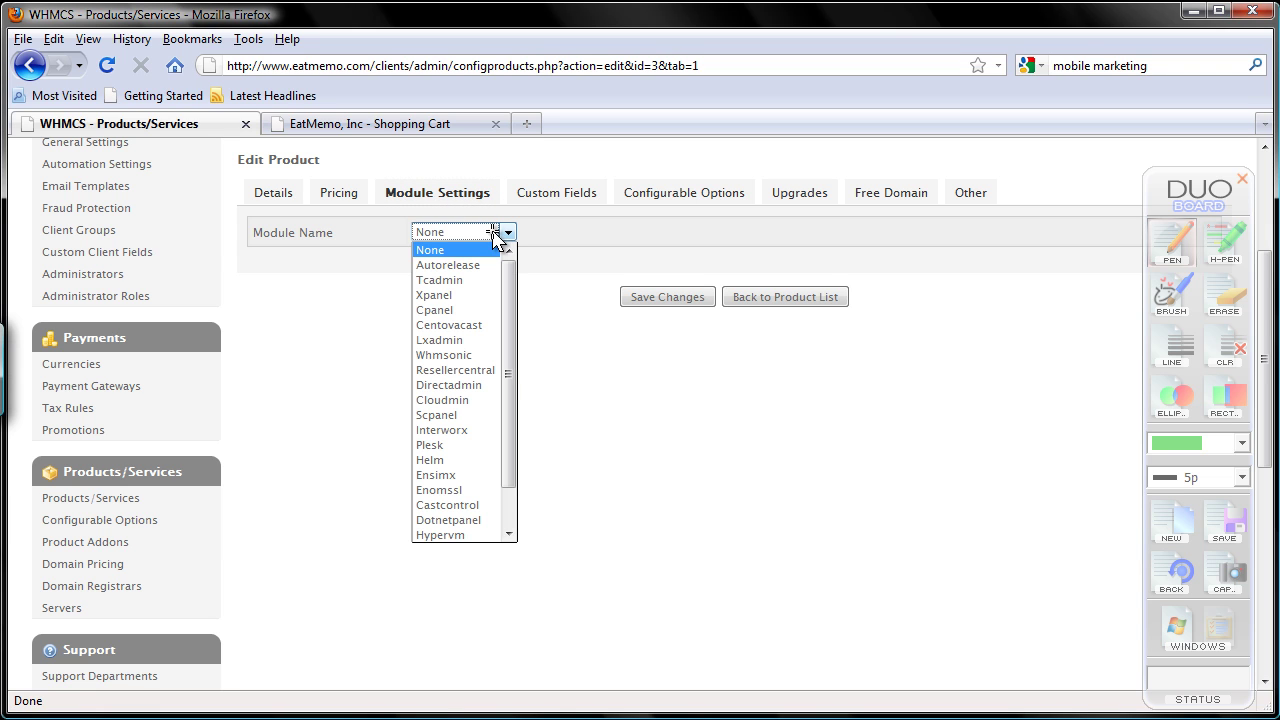
pyautogui.click(484, 312)
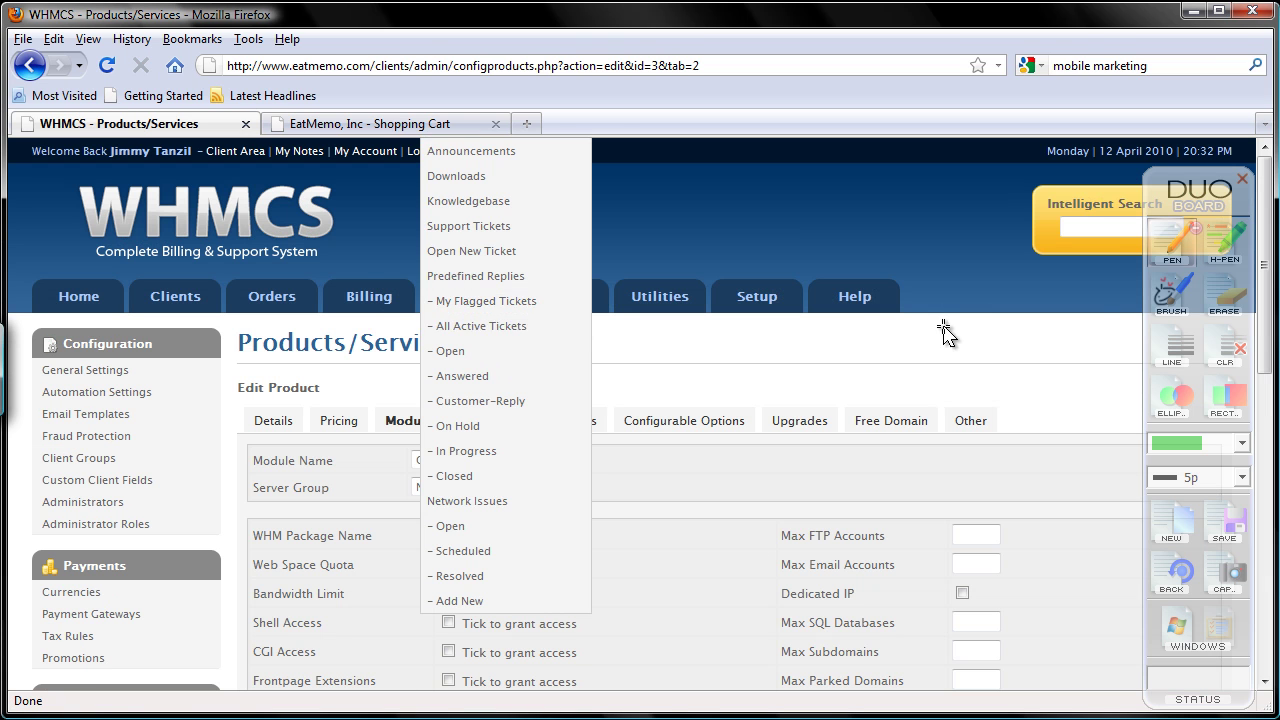
pyautogui.moveTo(1265, 332); pyautogui.dragTo(1266, 436)
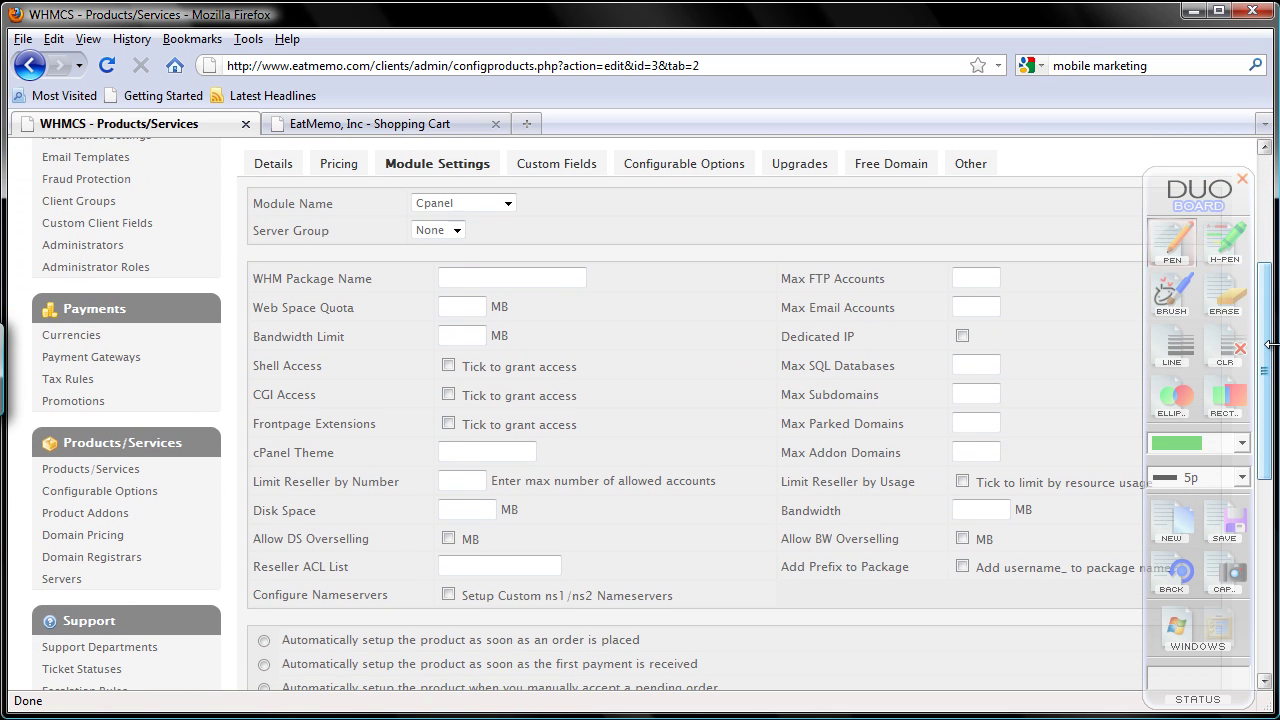
pyautogui.moveTo(1270, 344)
pyautogui.mouseDown()
pyautogui.moveTo(1272, 388)
pyautogui.moveTo(1272, 354)
pyautogui.mouseUp()
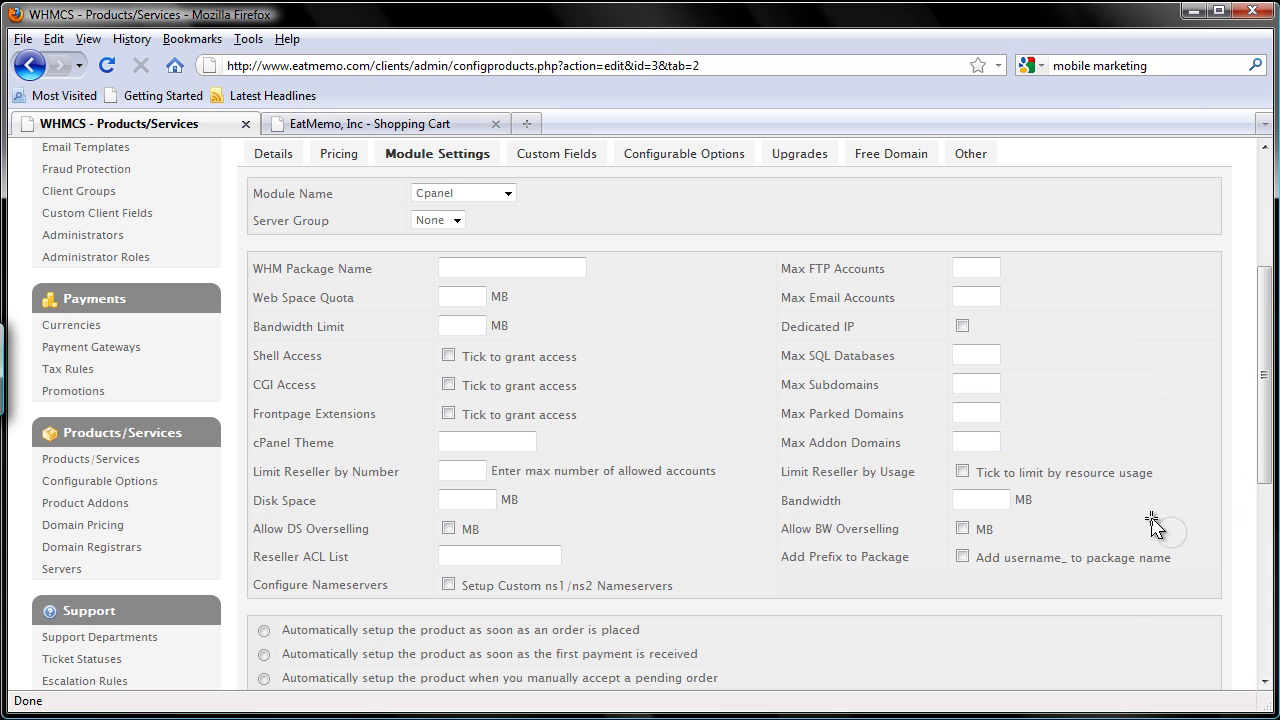
pyautogui.click(1172, 532)
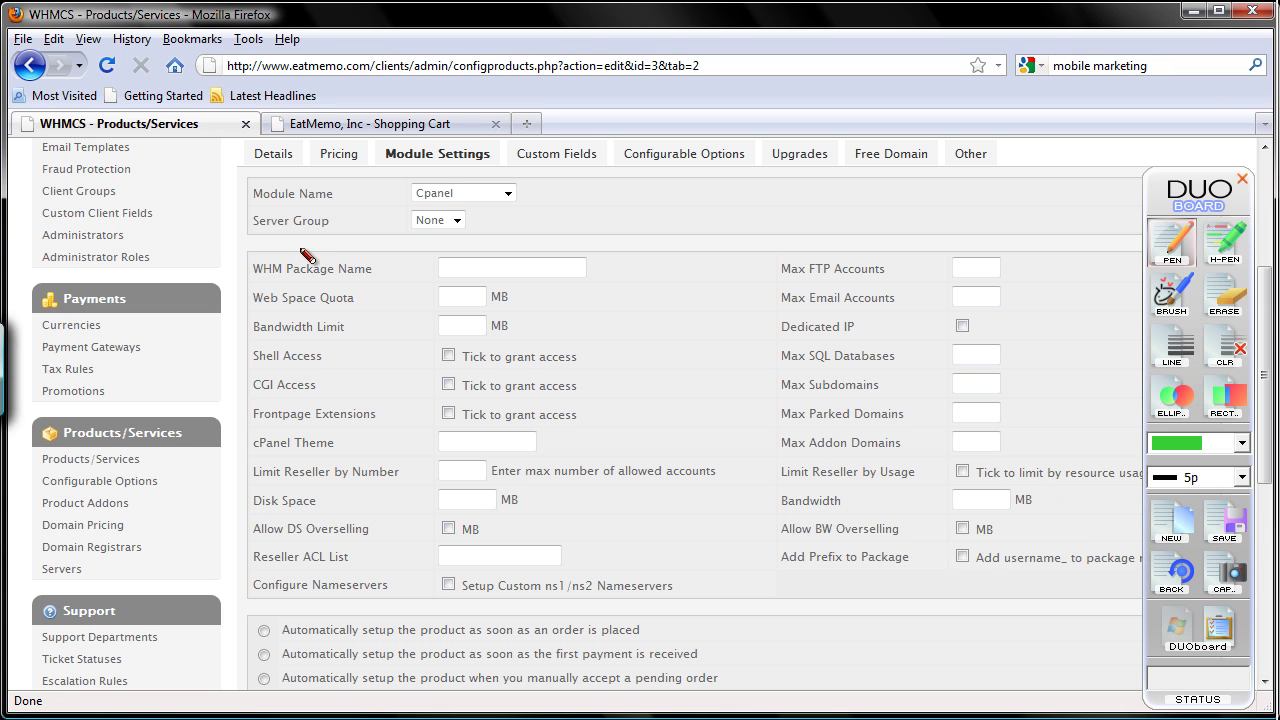
pyautogui.moveTo(305, 248)
pyautogui.mouseDown()
pyautogui.moveTo(250, 278)
pyautogui.moveTo(390, 282)
pyautogui.moveTo(297, 247)
pyautogui.mouseUp()
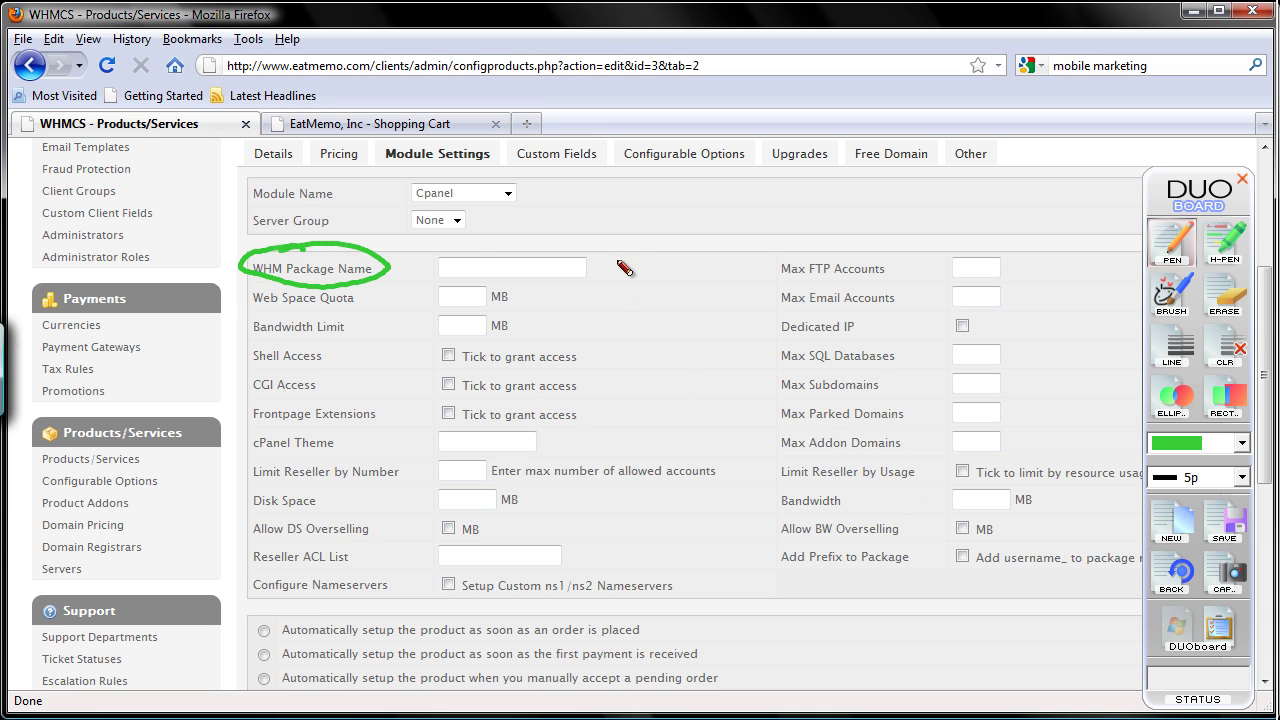
pyautogui.moveTo(612, 233)
pyautogui.mouseDown()
pyautogui.moveTo(395, 440)
pyautogui.moveTo(620, 285)
pyautogui.moveTo(575, 224)
pyautogui.mouseUp()
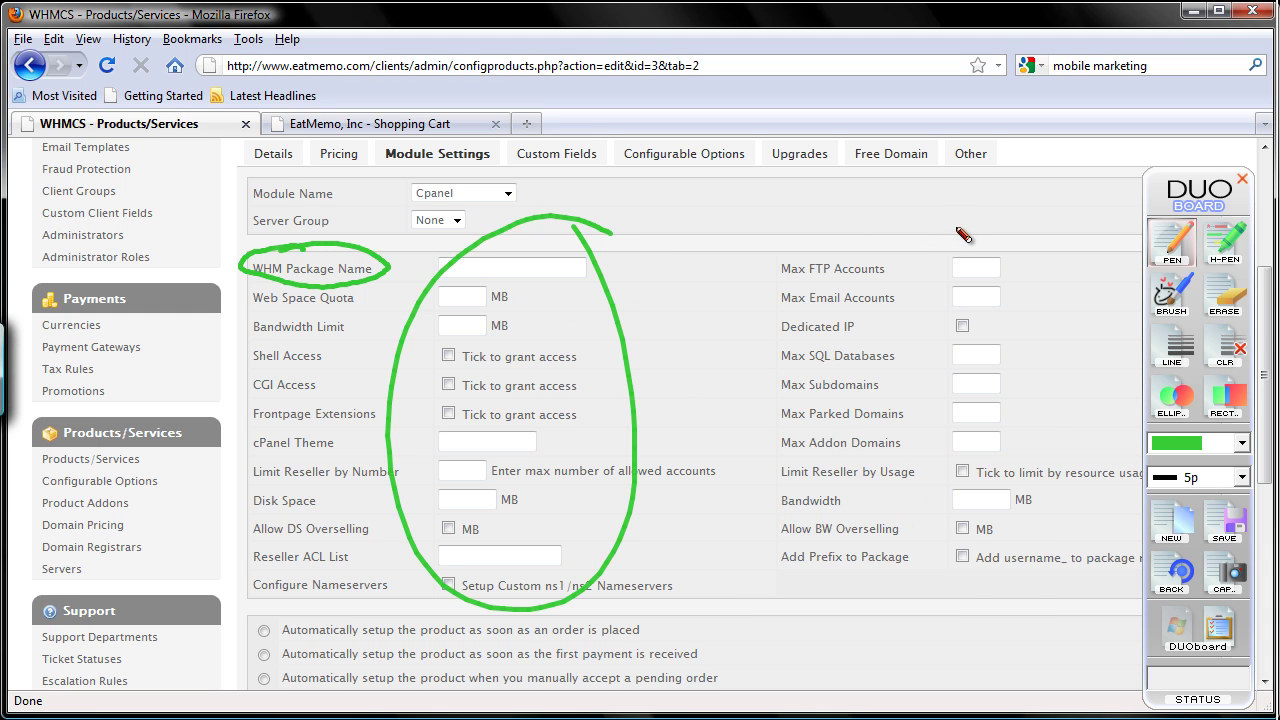
pyautogui.moveTo(944, 213)
pyautogui.mouseDown()
pyautogui.moveTo(975, 612)
pyautogui.moveTo(930, 240)
pyautogui.mouseUp()
pyautogui.press('Escape')
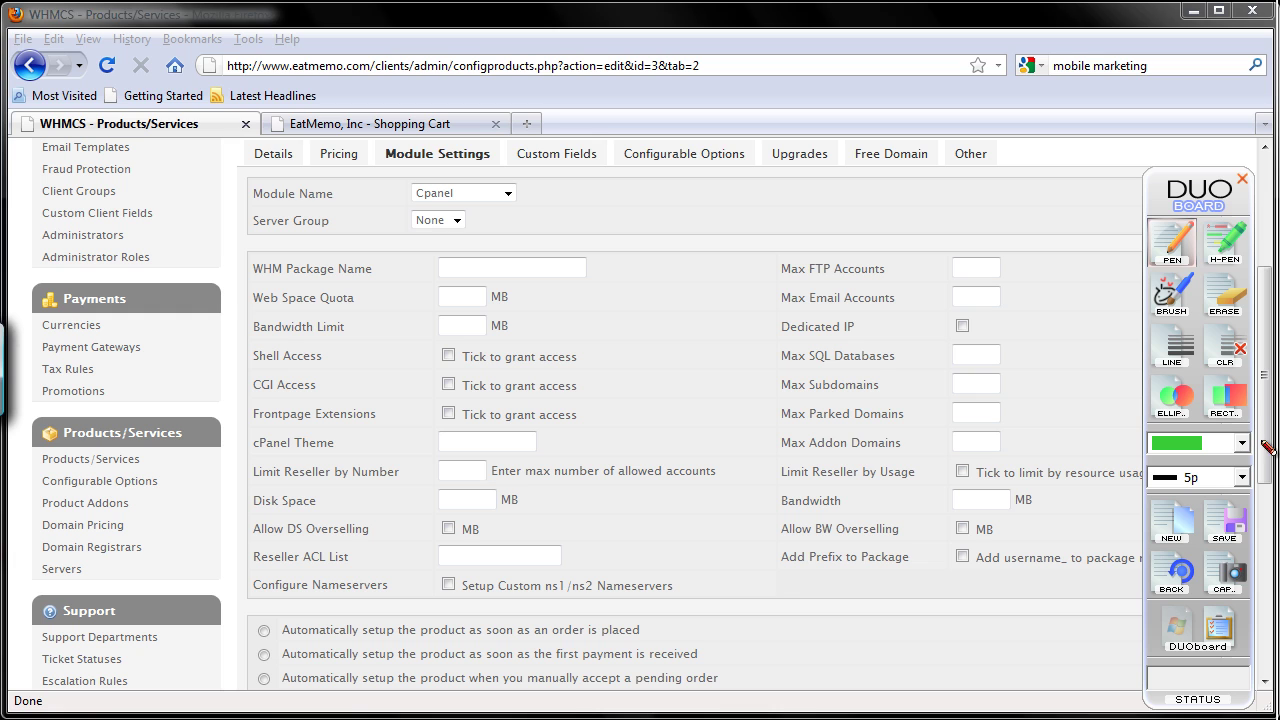
pyautogui.click(1222, 636)
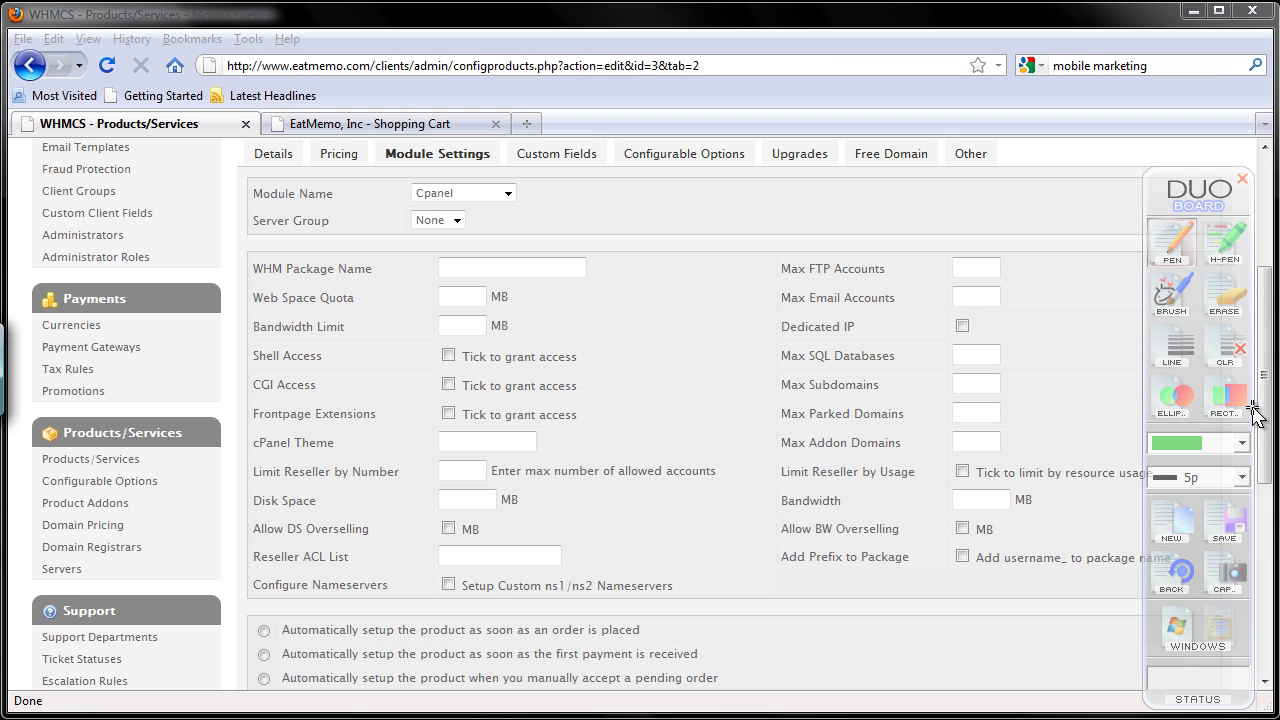
pyautogui.moveTo(1267, 420); pyautogui.dragTo(1266, 380)
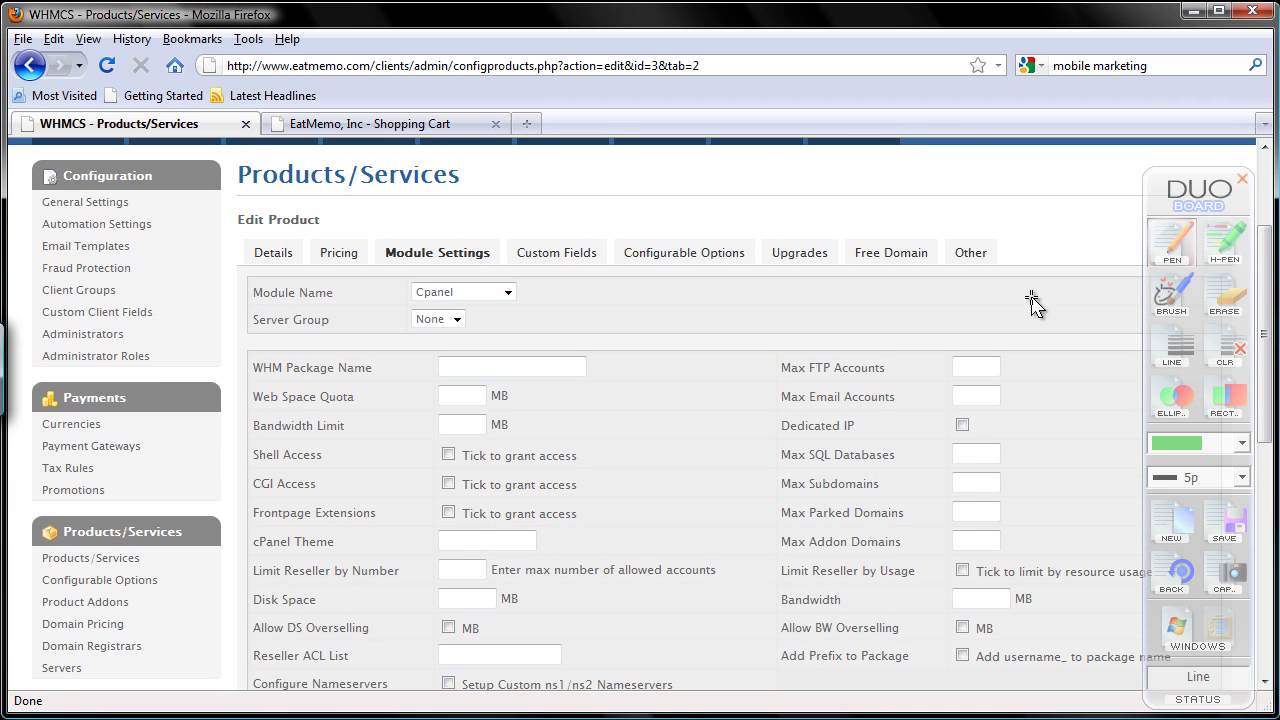
# Load WHM's Main page in a new Firefox tab with the Packages section showing
pyautogui.click(528, 124)
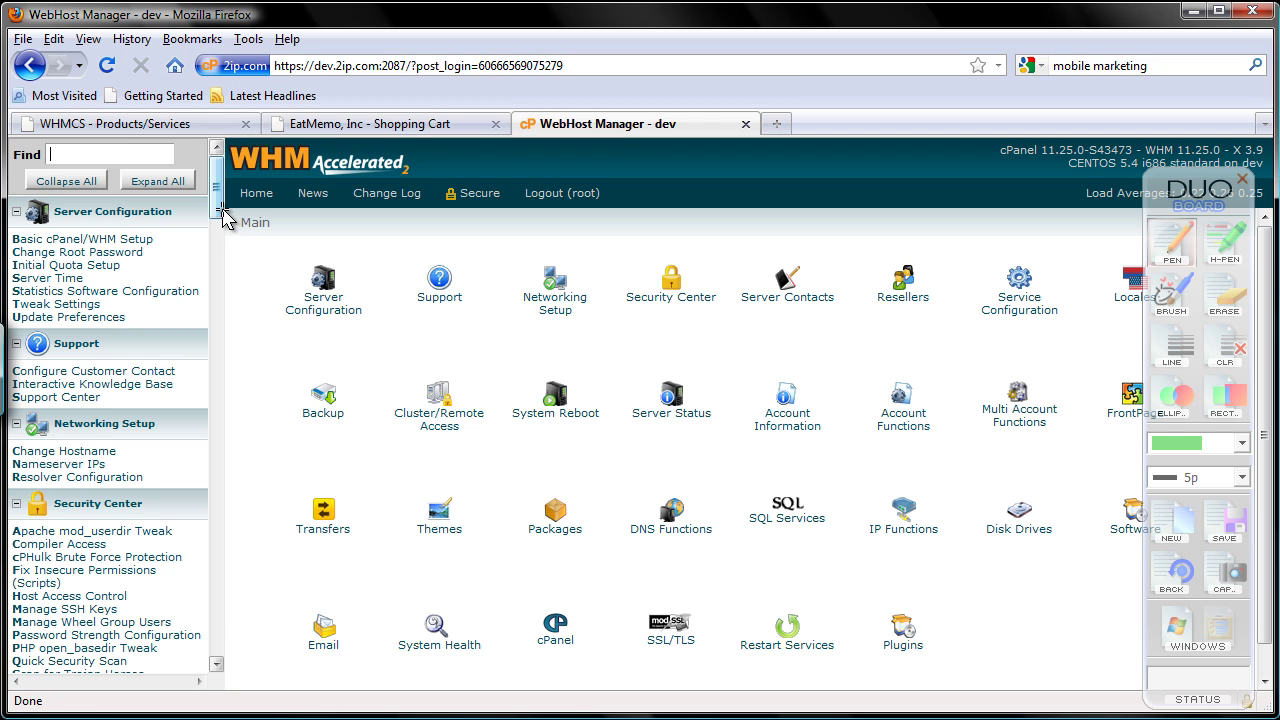
pyautogui.moveTo(222, 210); pyautogui.dragTo(249, 463)
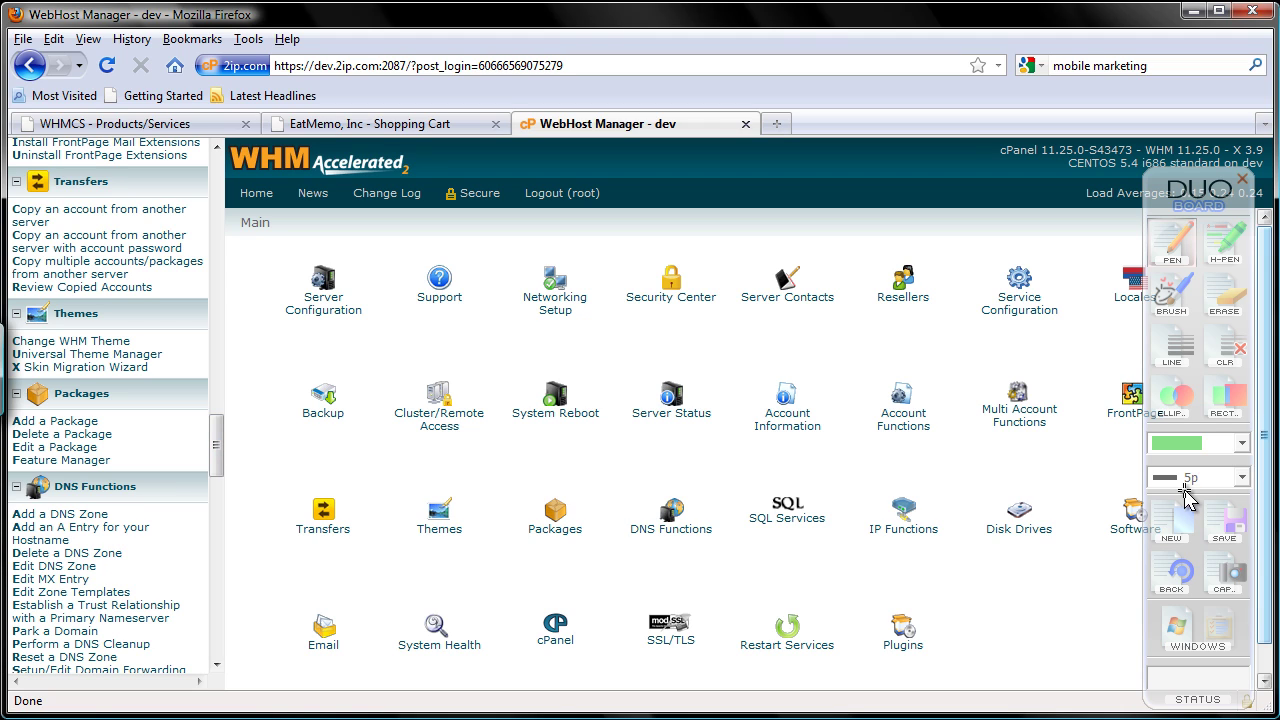
pyautogui.click(1172, 522)
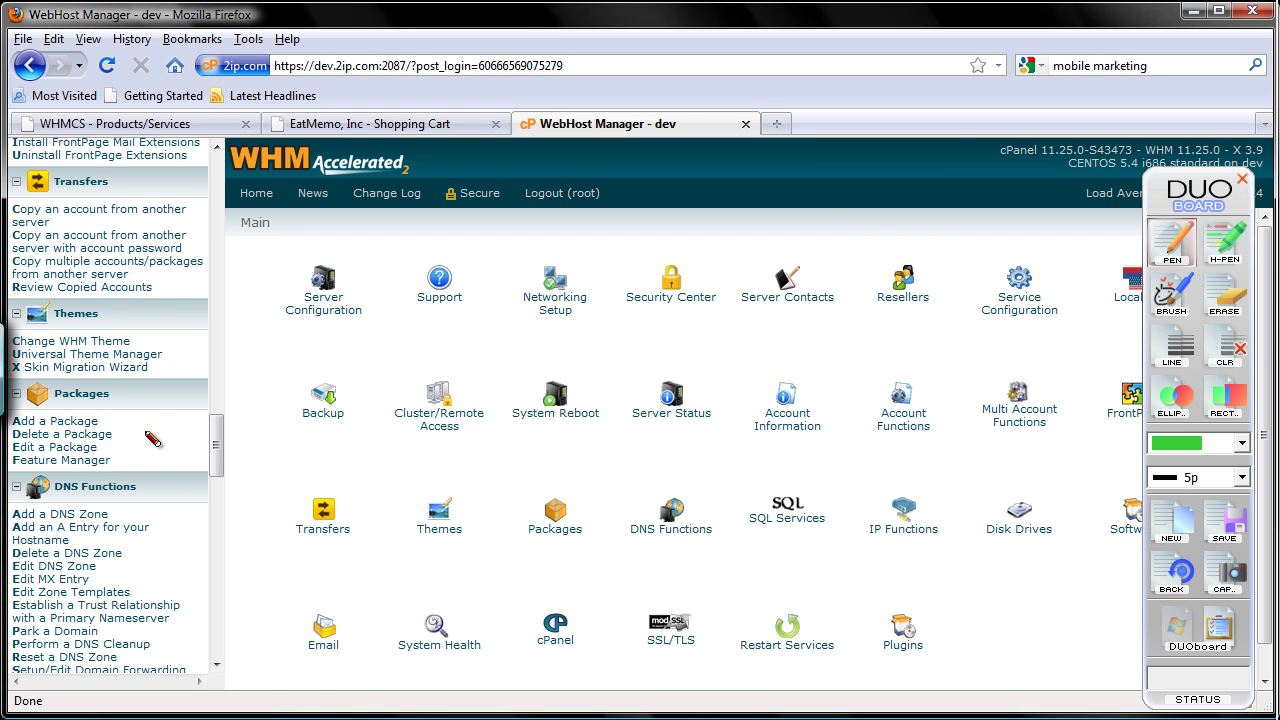
pyautogui.moveTo(185, 460)
pyautogui.mouseDown()
pyautogui.moveTo(102, 395)
pyautogui.moveTo(140, 392)
pyautogui.mouseUp()
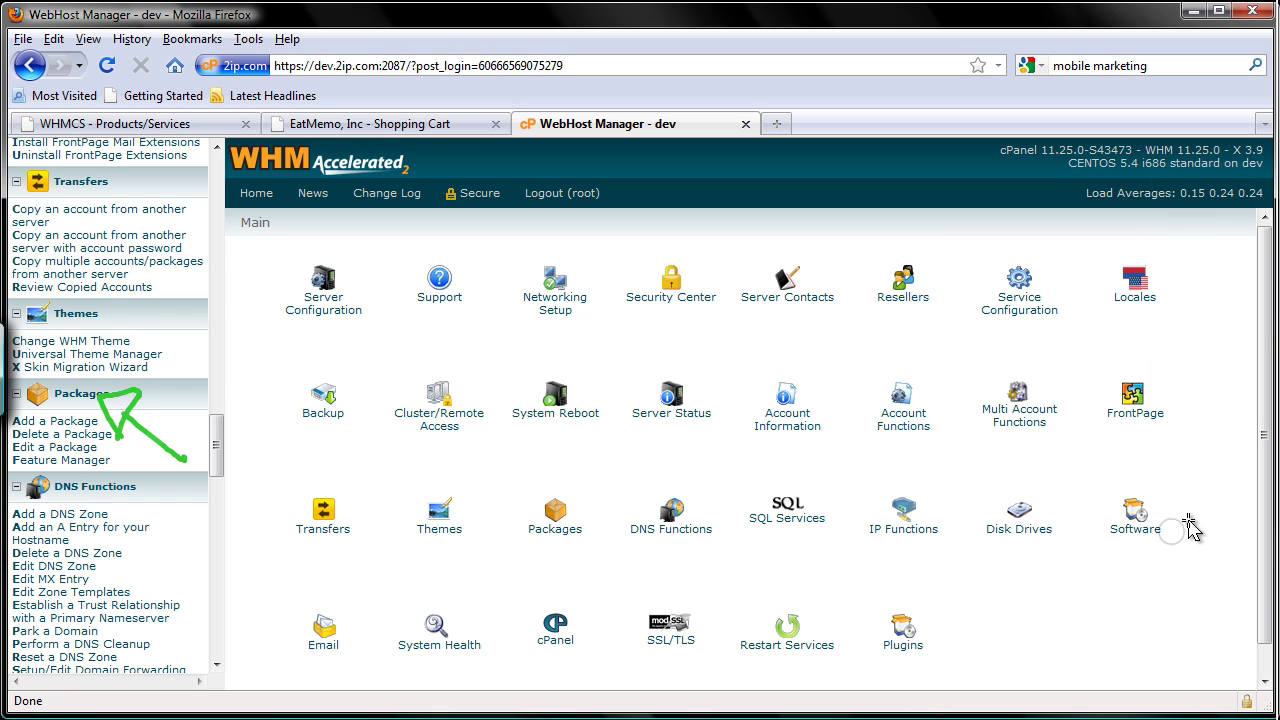
pyautogui.moveTo(1205, 590)
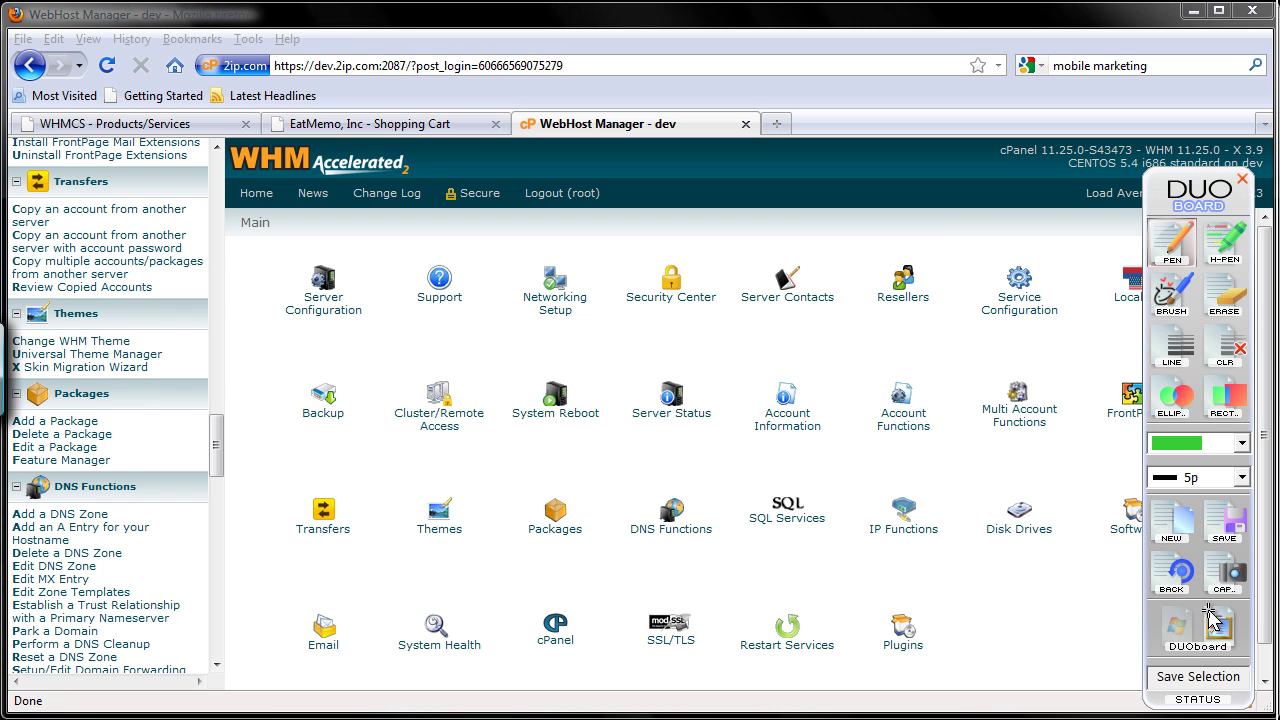
pyautogui.click(1203, 632)
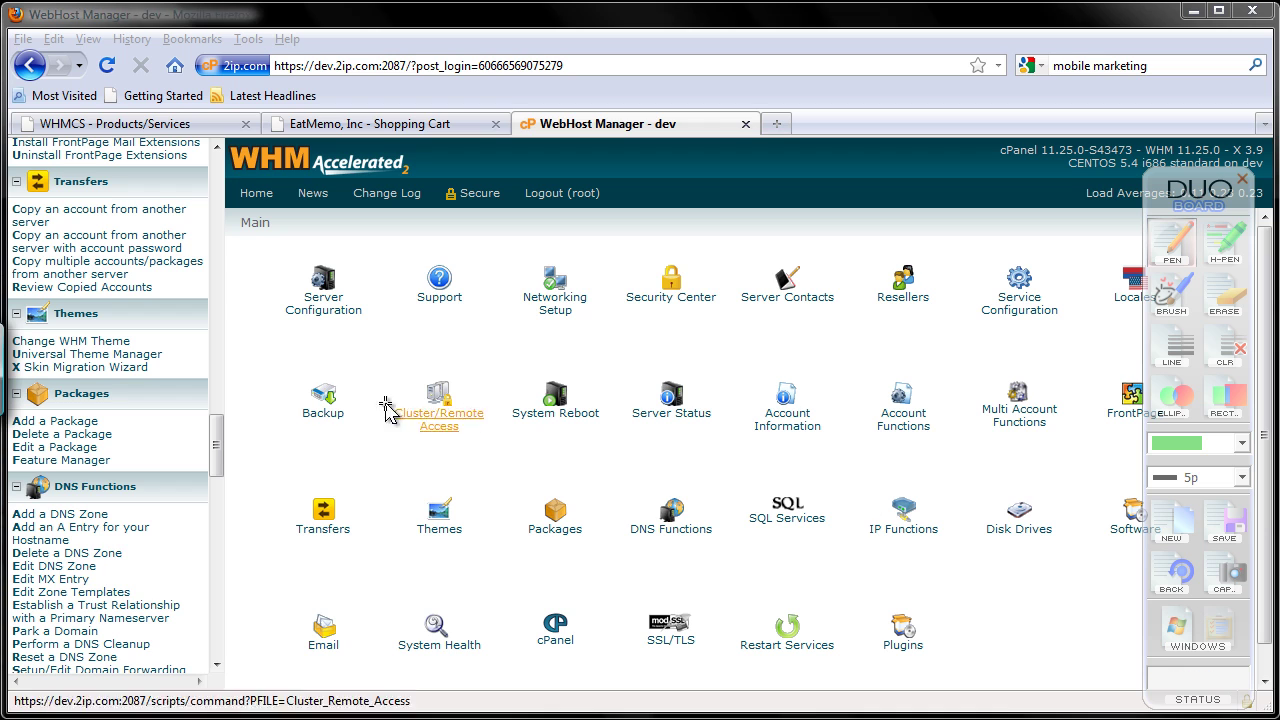
# Start a new package in Add a Package named EatMemo
pyautogui.click(60, 421)
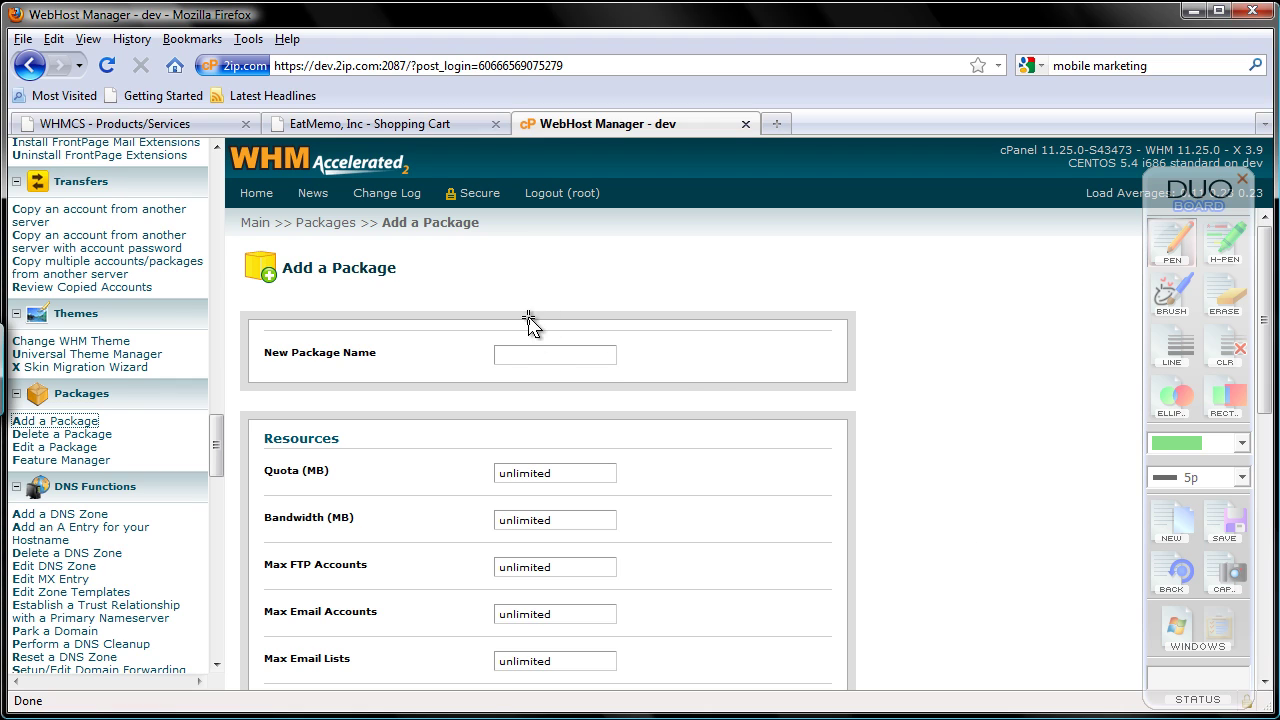
pyautogui.click(535, 356)
pyautogui.write('EatMemo')
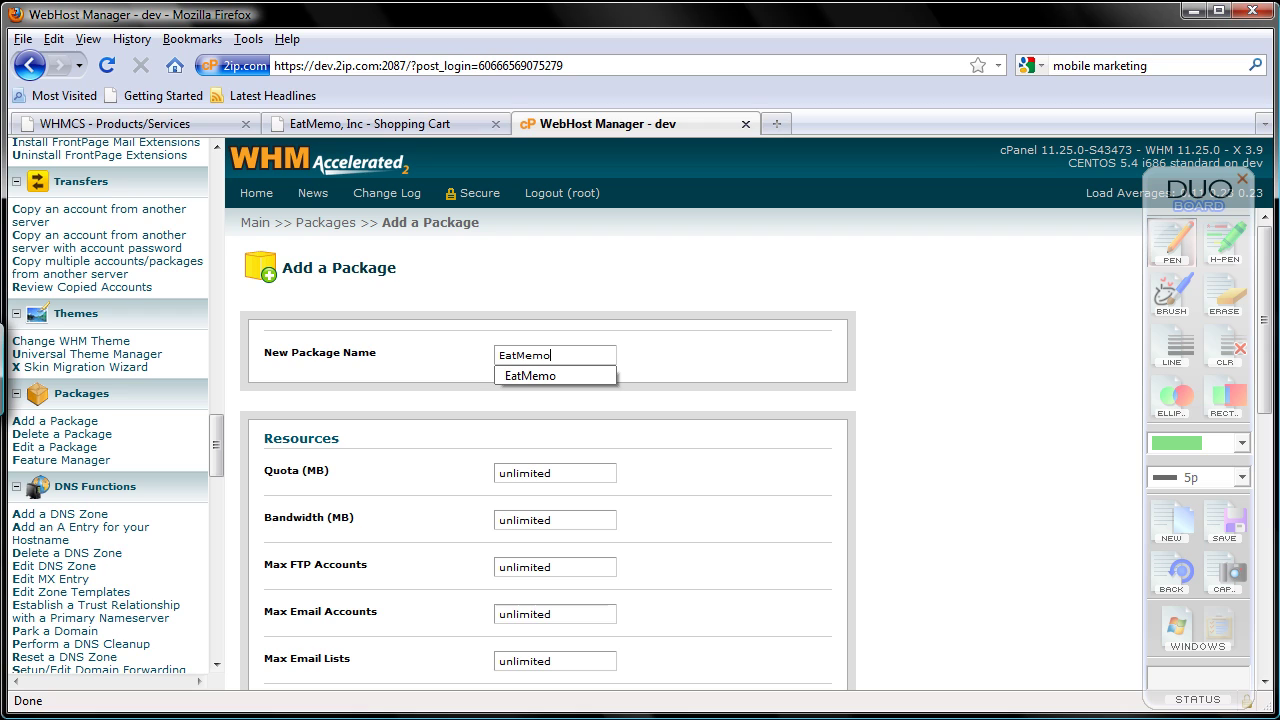
pyautogui.click(936, 452)
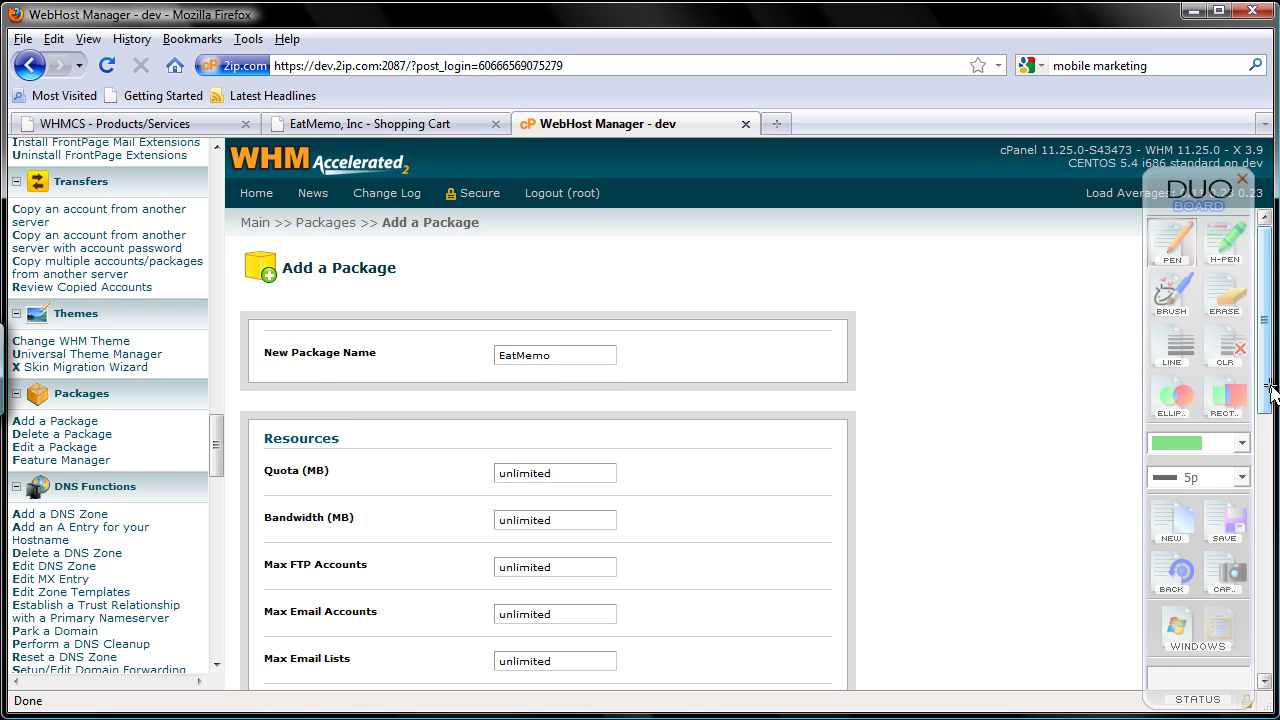
pyautogui.moveTo(1270, 388); pyautogui.dragTo(1270, 417)
pyautogui.moveTo(1265, 445)
pyautogui.mouseDown()
pyautogui.moveTo(1265, 468)
pyautogui.moveTo(1256, 410)
pyautogui.moveTo(1248, 437)
pyautogui.mouseUp()
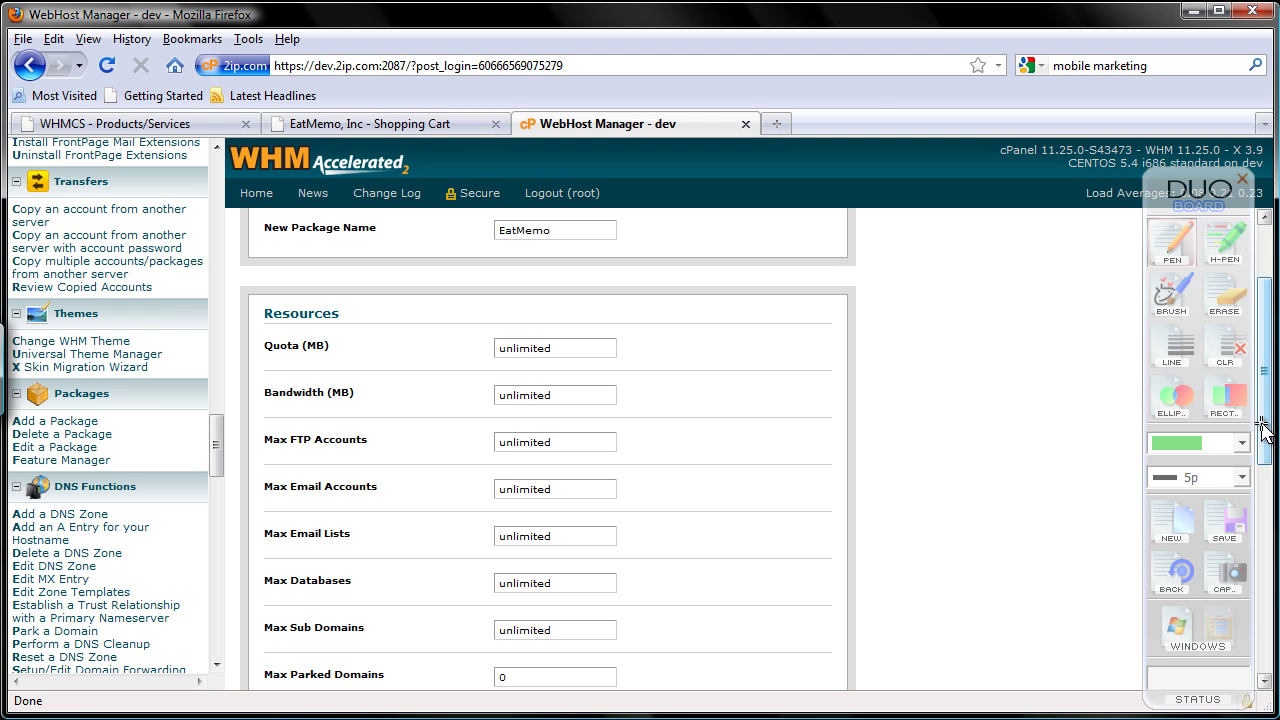
pyautogui.moveTo(1265, 432); pyautogui.dragTo(1265, 415)
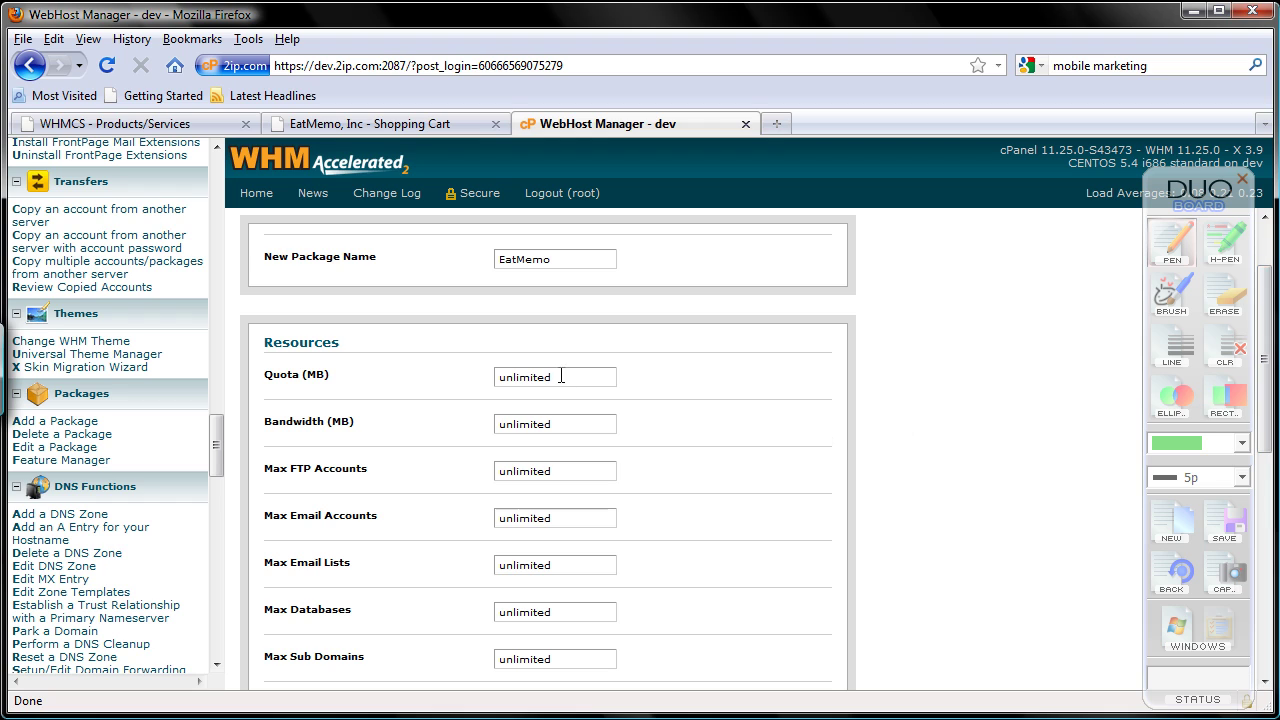
pyautogui.moveTo(565, 381); pyautogui.dragTo(502, 385)
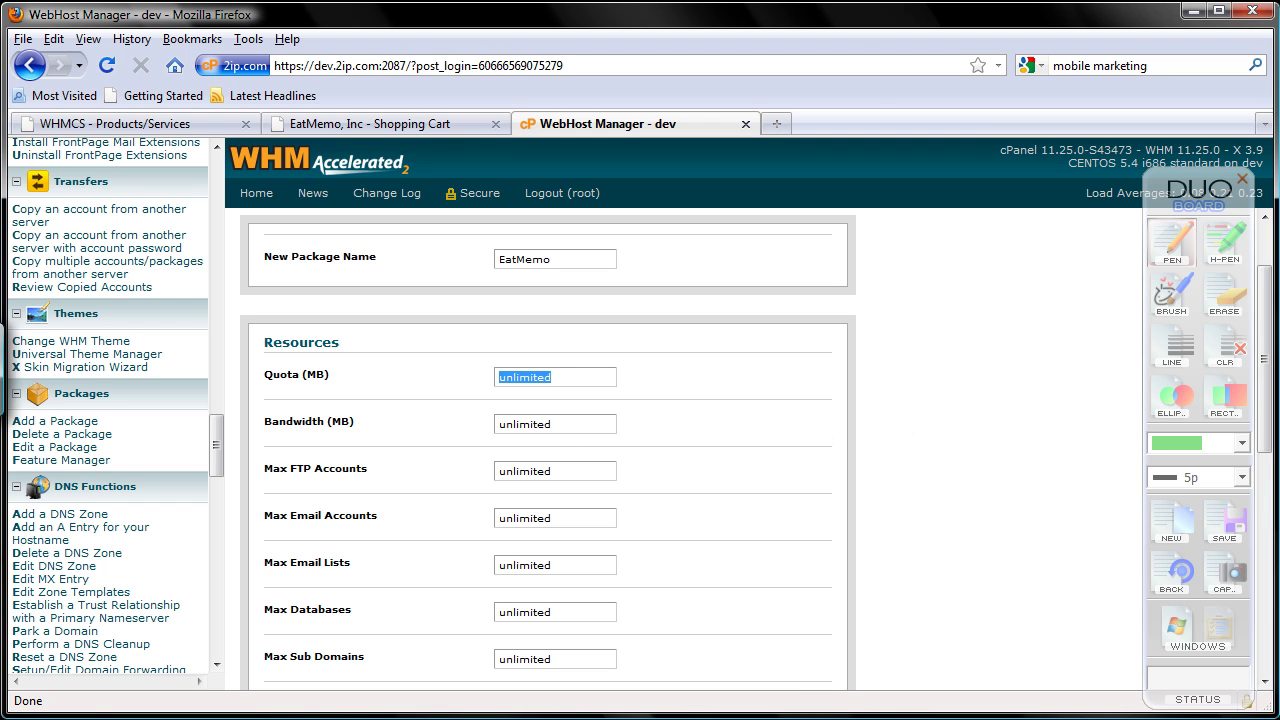
# Set EatMemo's quota and bandwidth to 10000 MB and FTP accounts to 3
pyautogui.write('10000')
pyautogui.press('Tab')
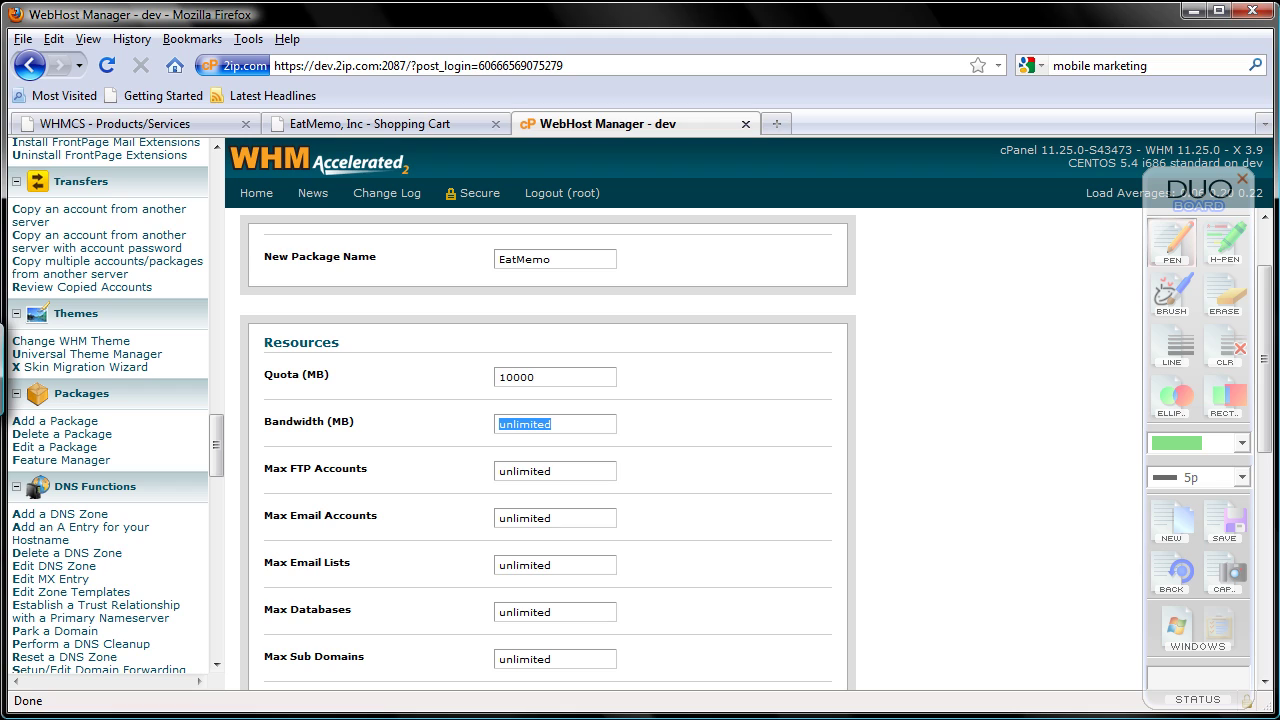
pyautogui.write('10000')
pyautogui.press('Tab')
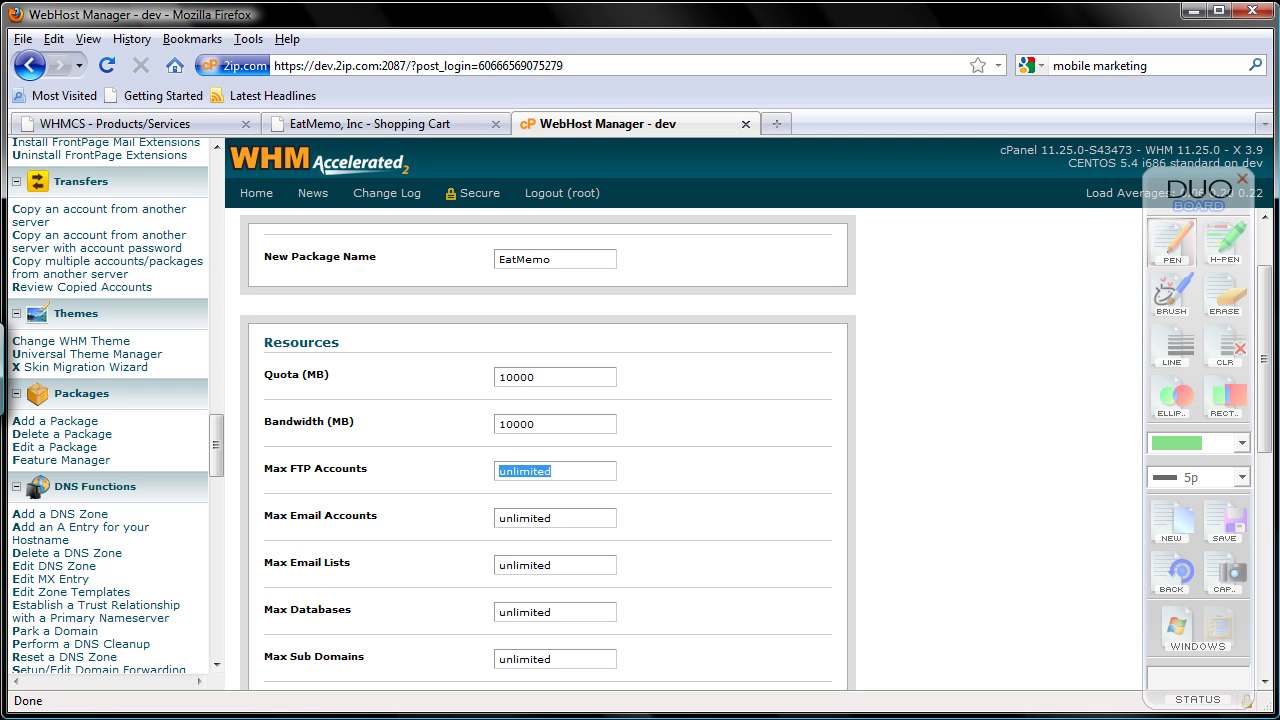
pyautogui.write('3')
pyautogui.press('Tab')
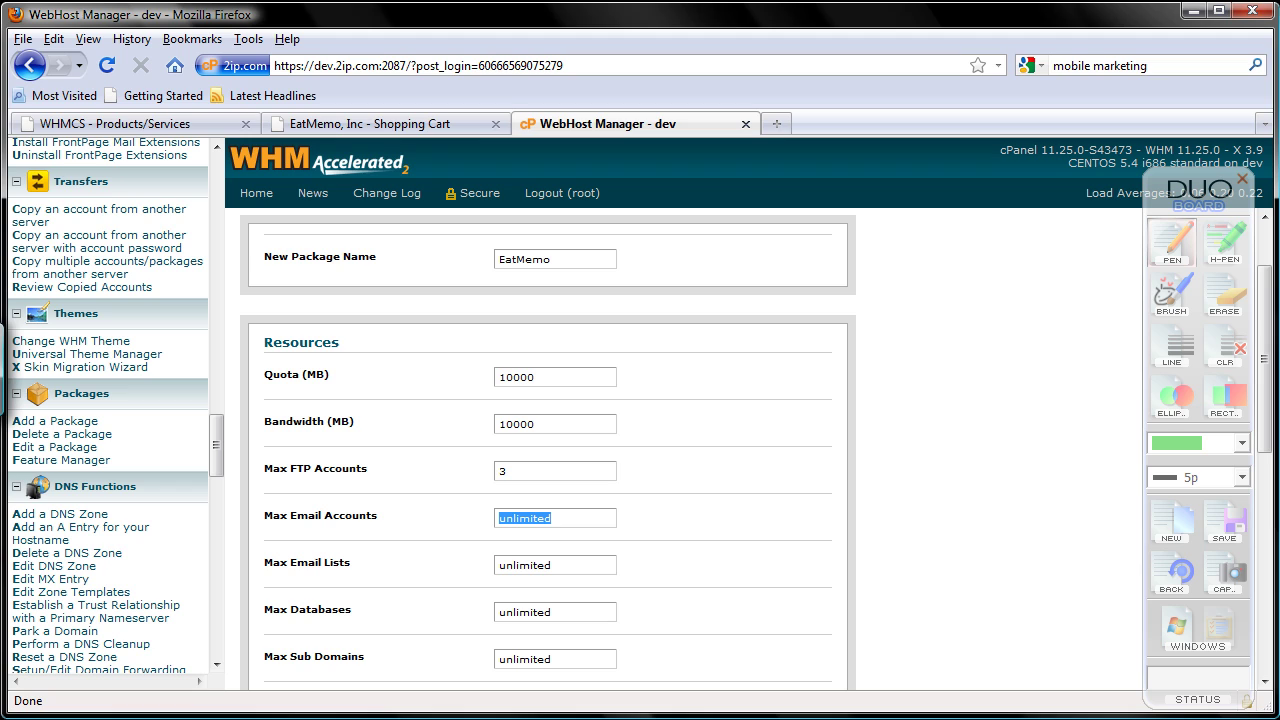
# Limit email accounts and lists to 50 and databases to 5, leaving sub and parked domains unlimited
pyautogui.write('50')
pyautogui.press('Tab')
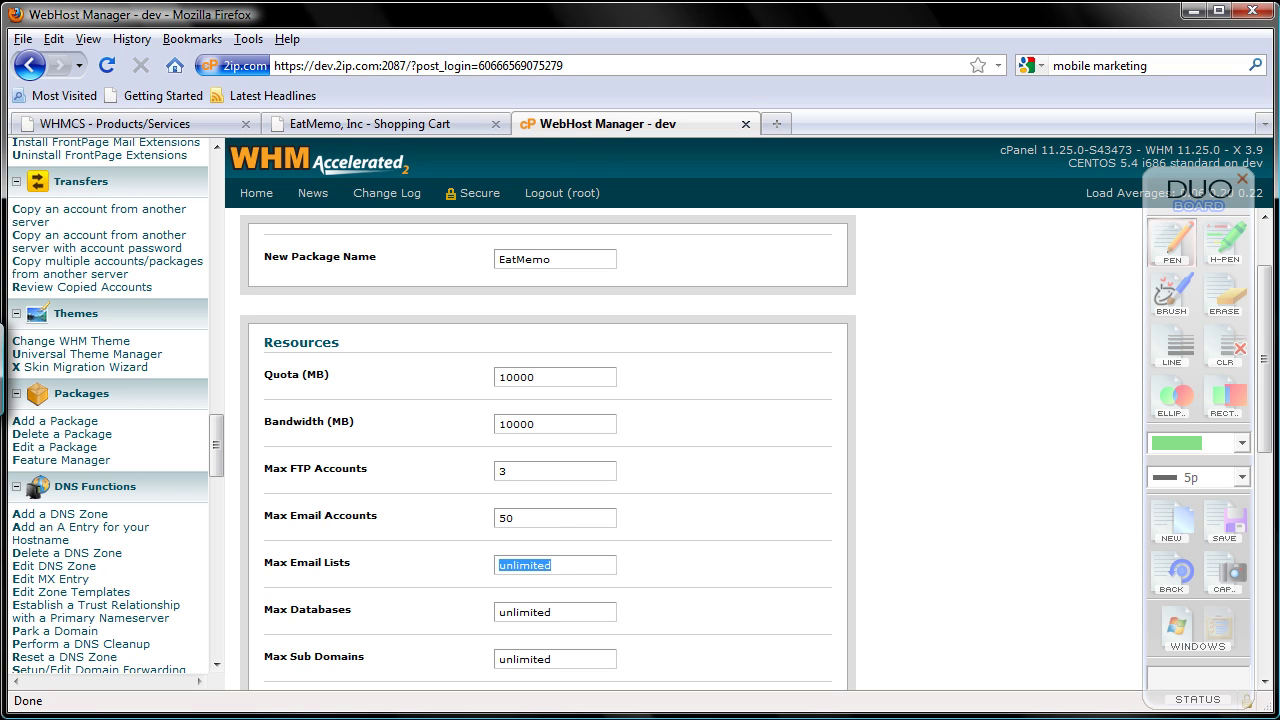
pyautogui.write('50')
pyautogui.press('Tab')
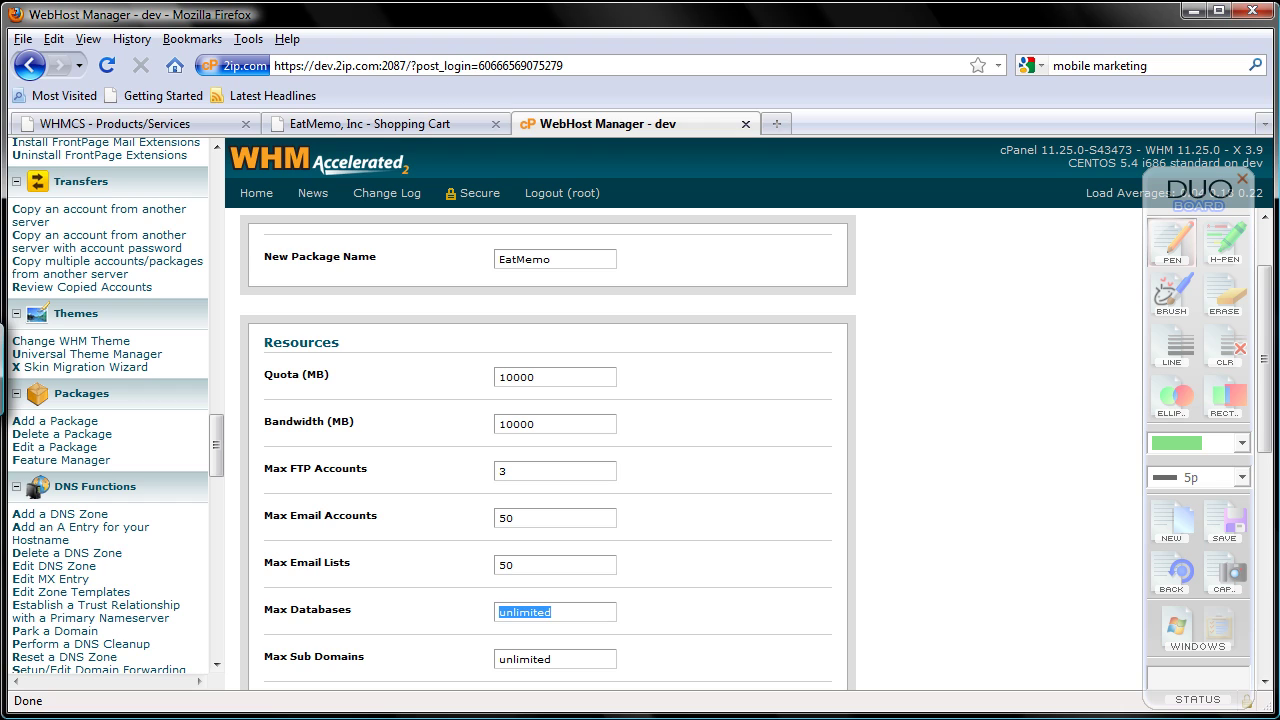
pyautogui.write('5')
pyautogui.press('Tab')
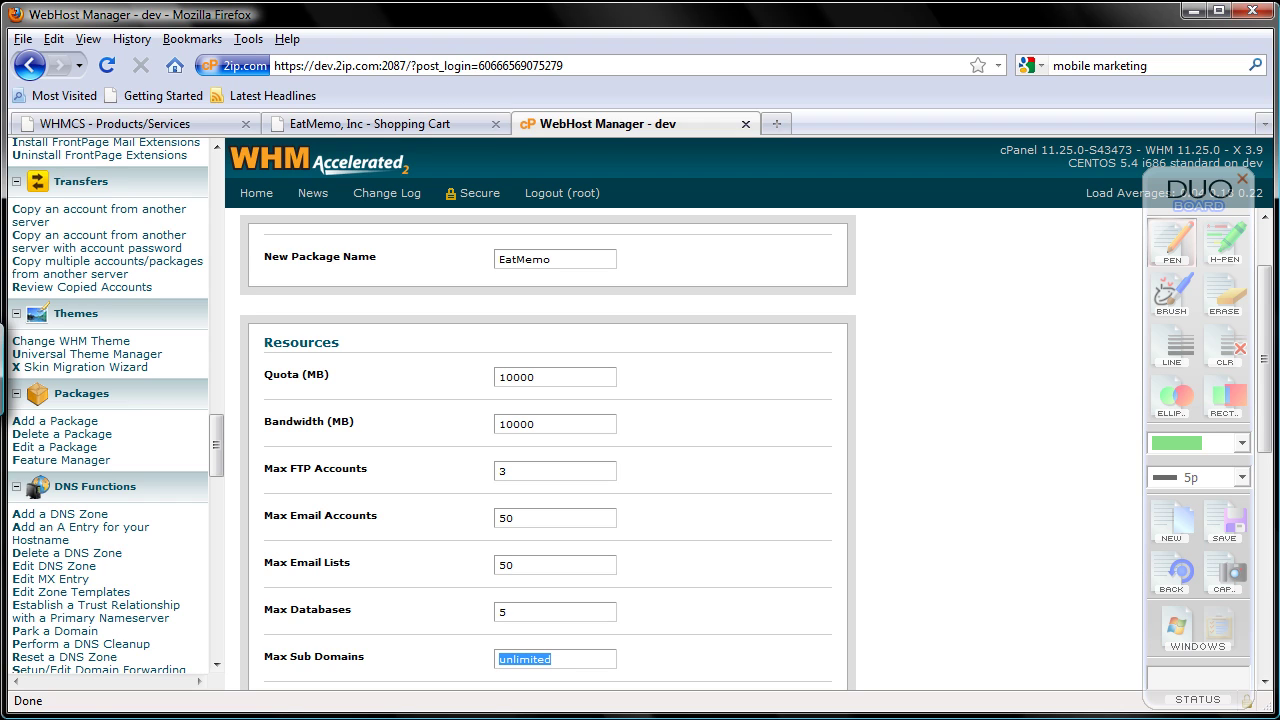
pyautogui.press('Tab')
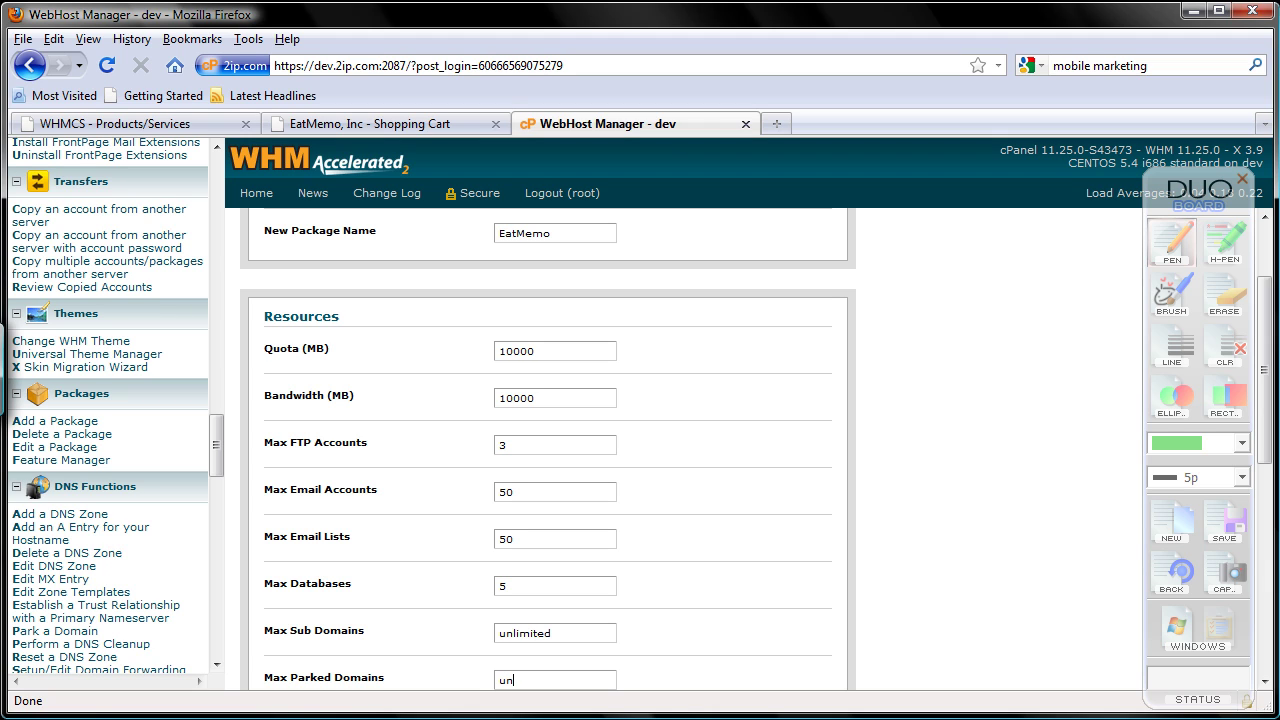
pyautogui.press('Tab')
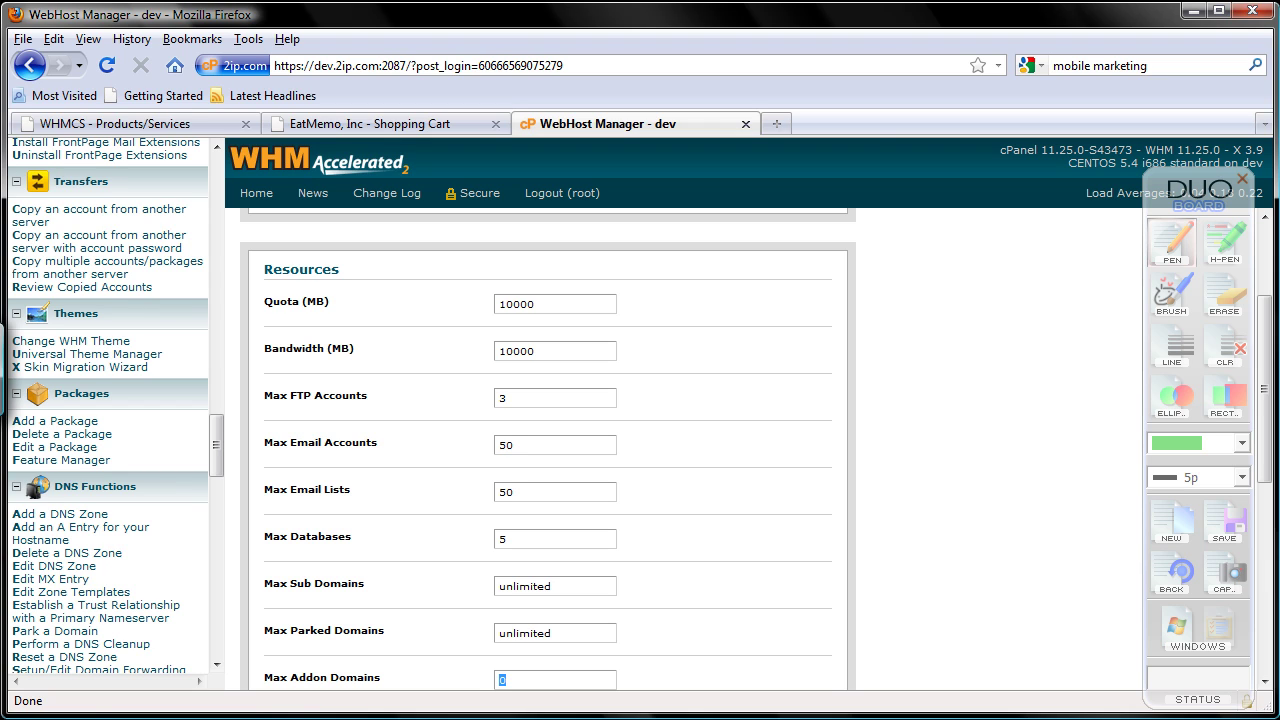
pyautogui.press('Tab')
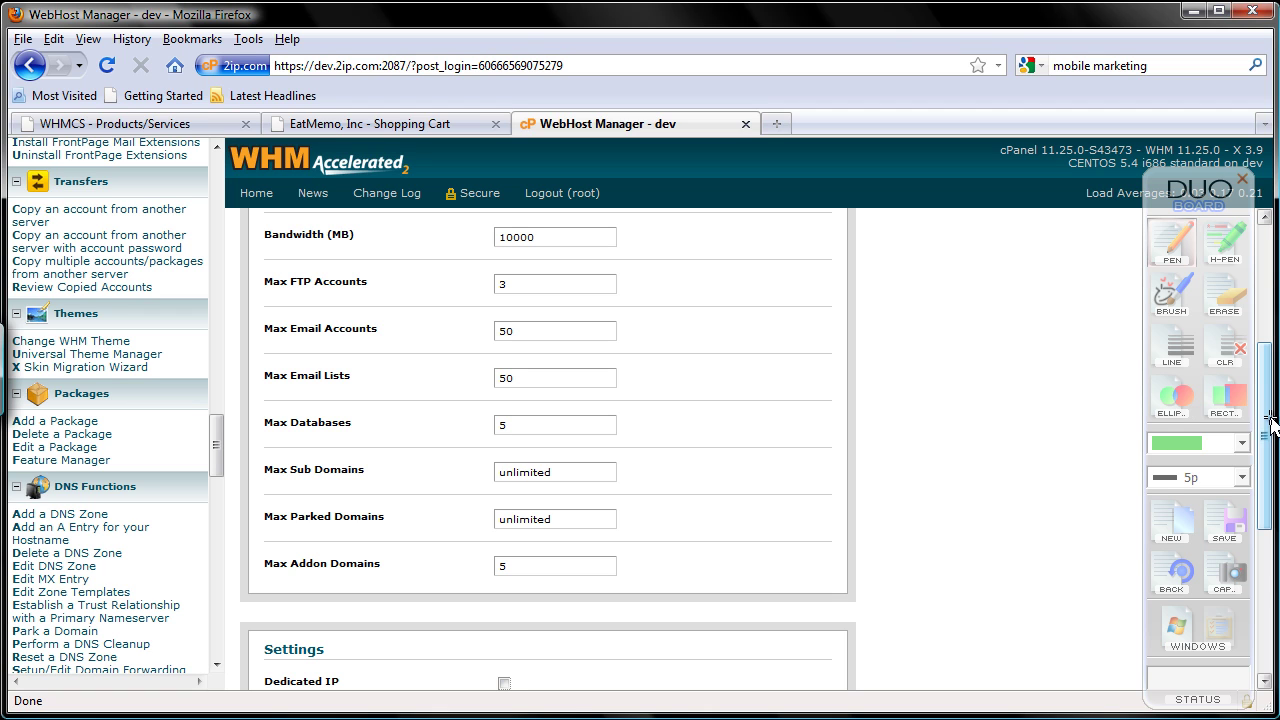
# Turn off Shell Access and add the EatMemo package in WHM
pyautogui.moveTo(1268, 451); pyautogui.dragTo(1272, 610)
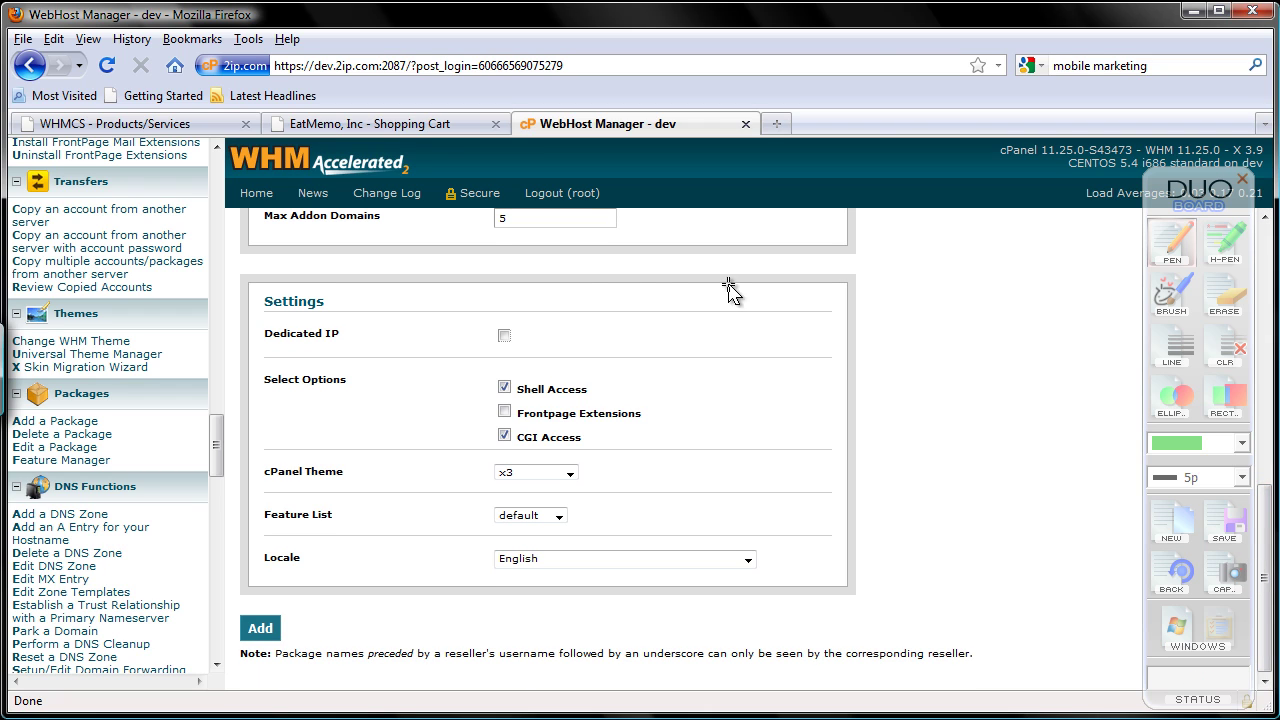
pyautogui.click(504, 387)
pyautogui.click(258, 628)
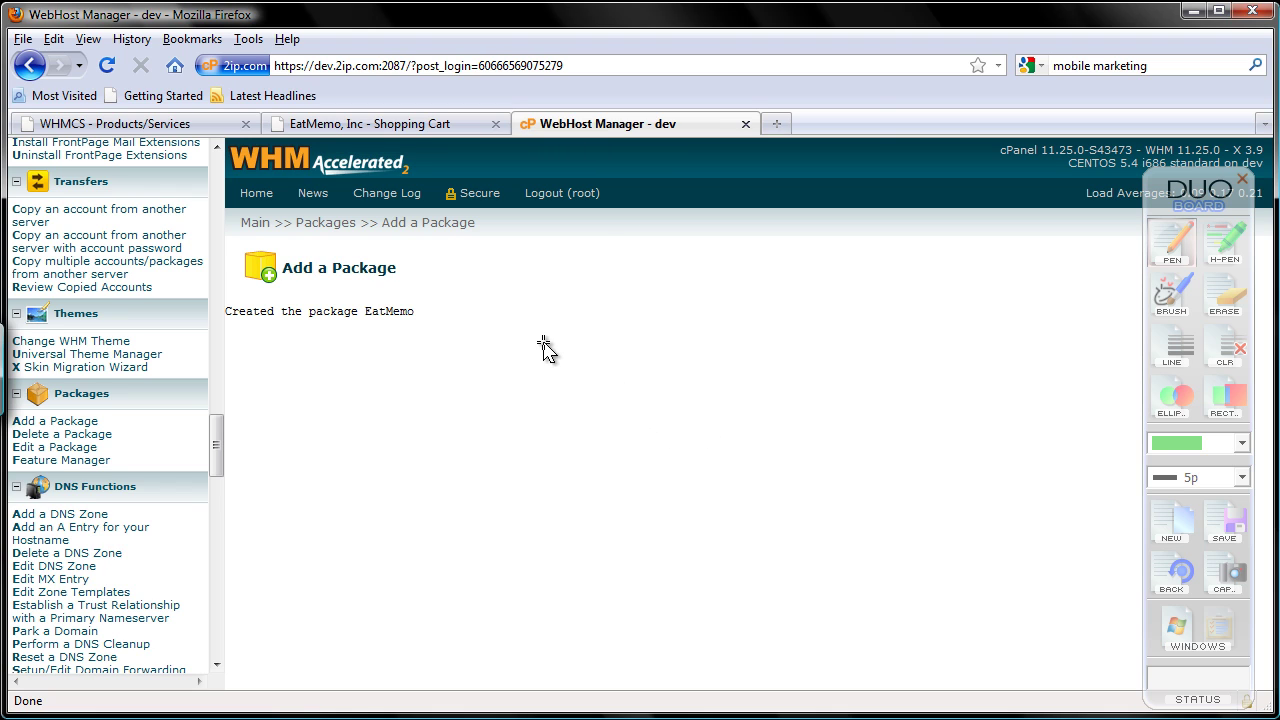
# Return to the Website Presence product in WHMCS and bring up its Module Settings, server group still None
pyautogui.click(418, 126)
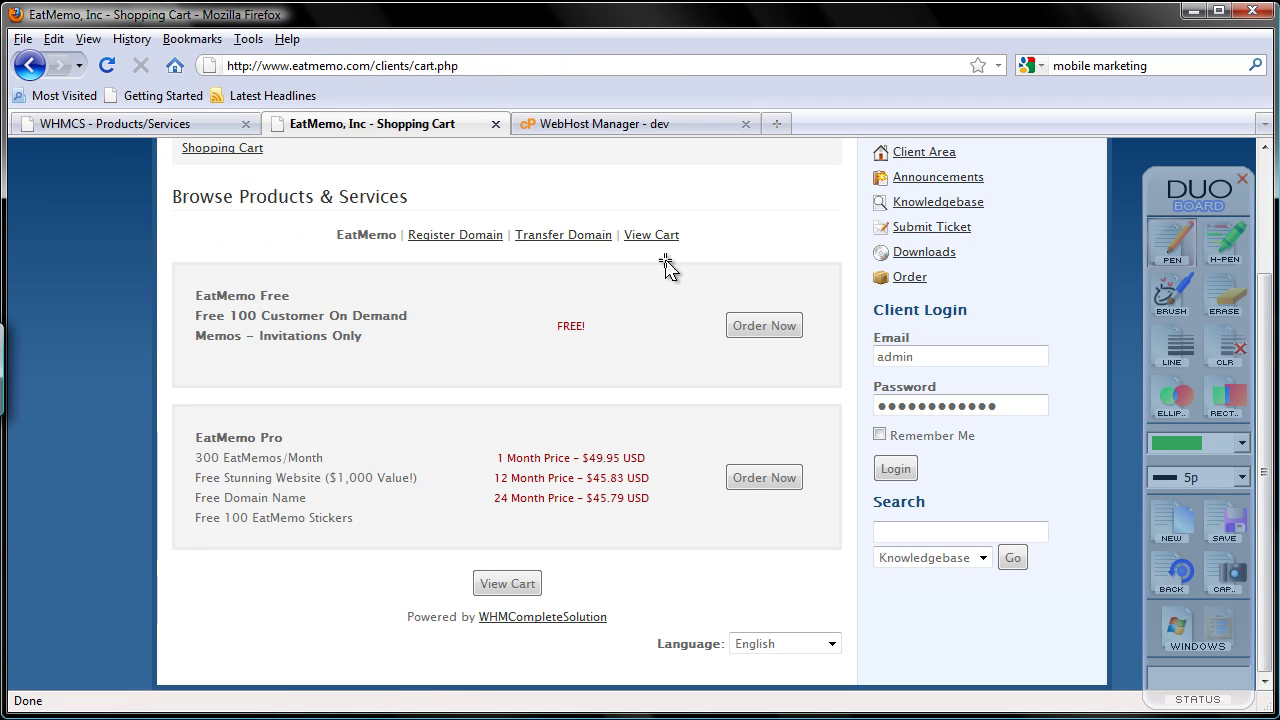
pyautogui.click(157, 125)
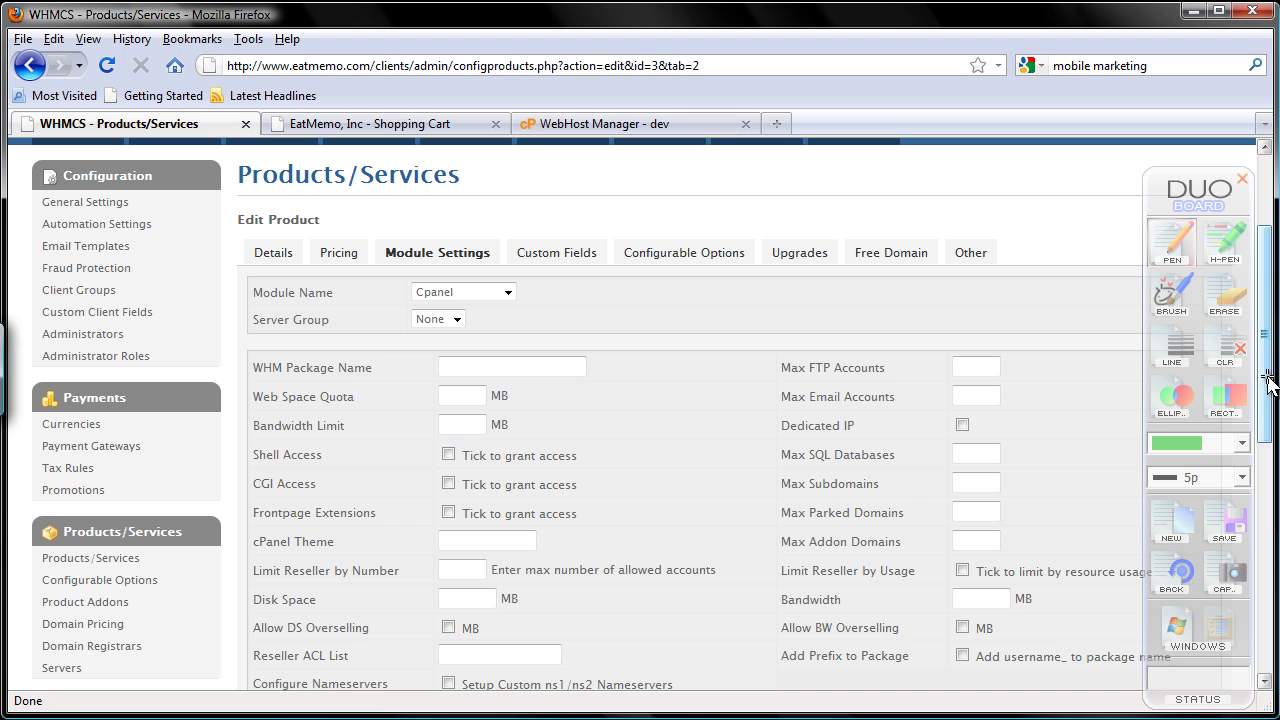
pyautogui.moveTo(1268, 381); pyautogui.dragTo(1265, 402)
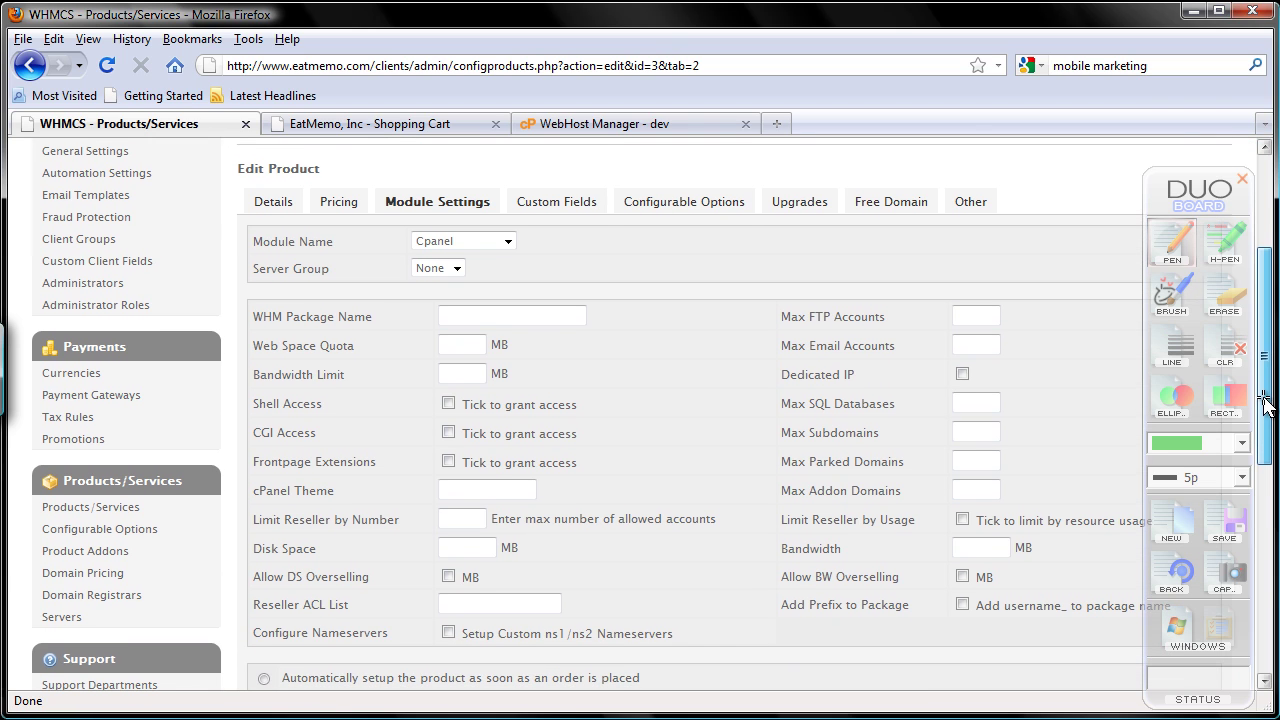
pyautogui.click(1190, 512)
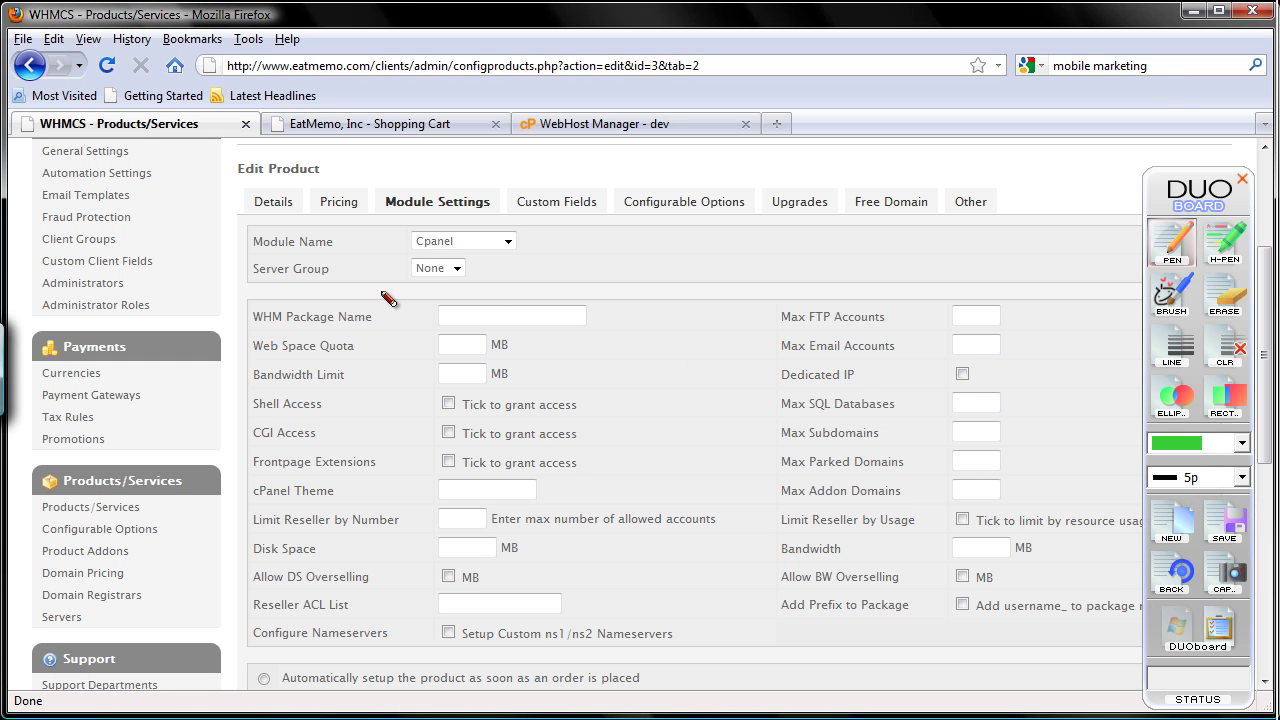
pyautogui.moveTo(376, 283)
pyautogui.mouseDown()
pyautogui.moveTo(510, 254)
pyautogui.moveTo(376, 279)
pyautogui.mouseUp()
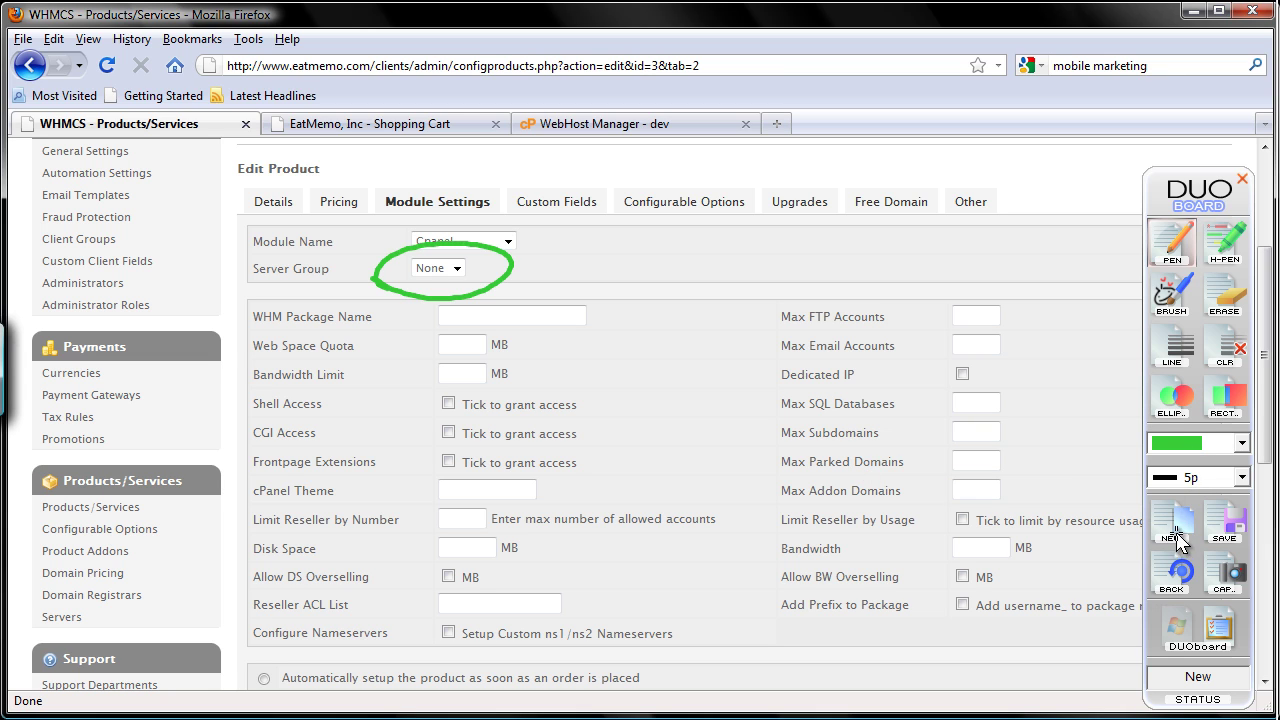
pyautogui.click(1178, 628)
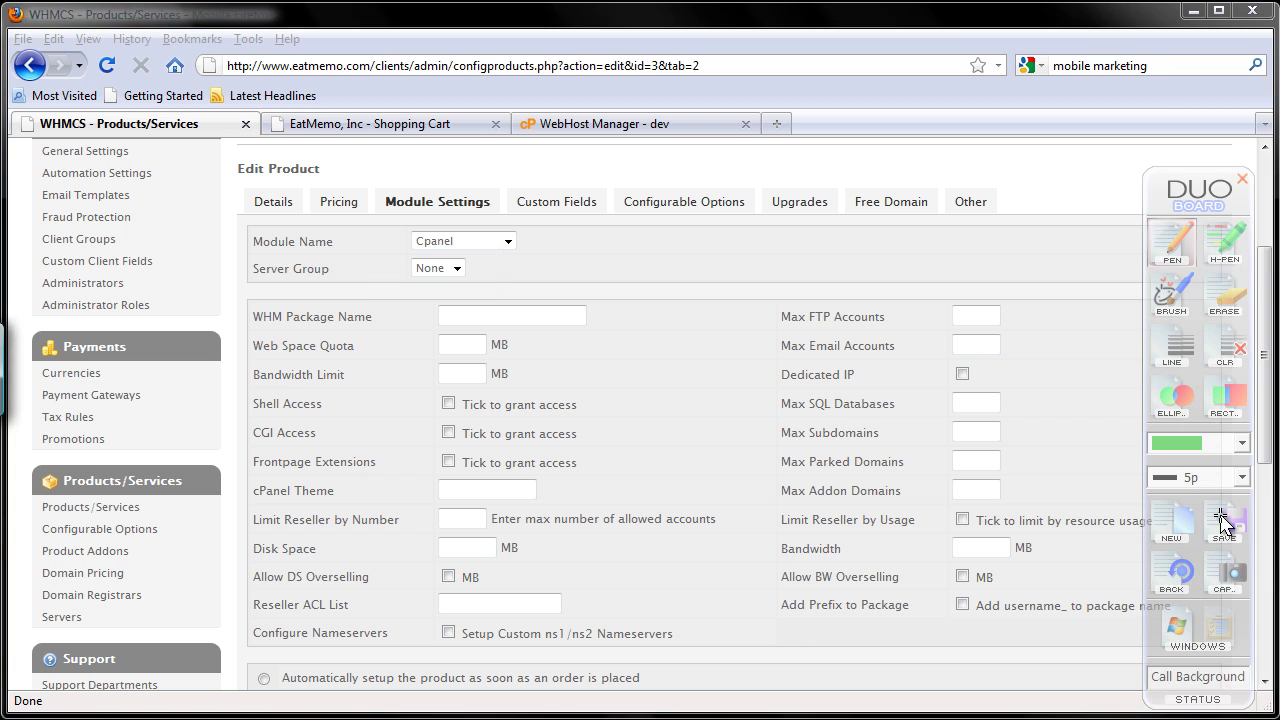
# Go to Setup > Servers in WHMCS to view the empty server list
pyautogui.moveTo(1266, 449); pyautogui.dragTo(1271, 372)
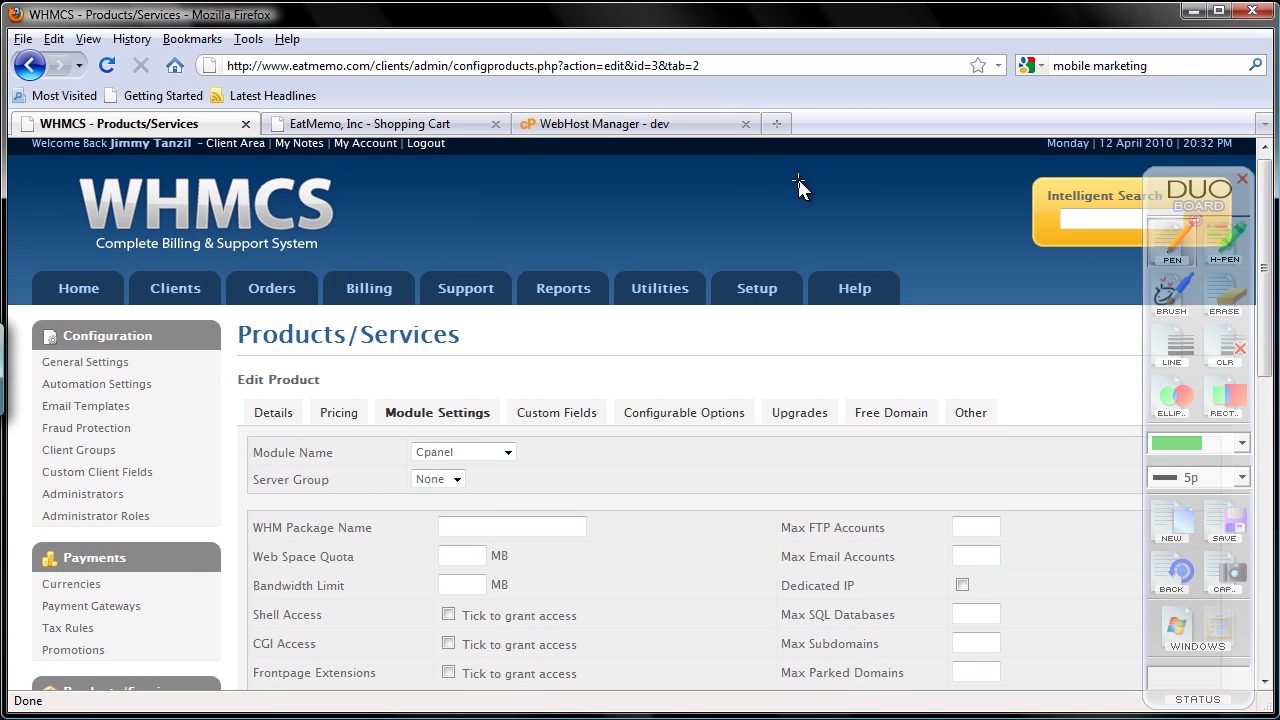
pyautogui.moveTo(752, 289)
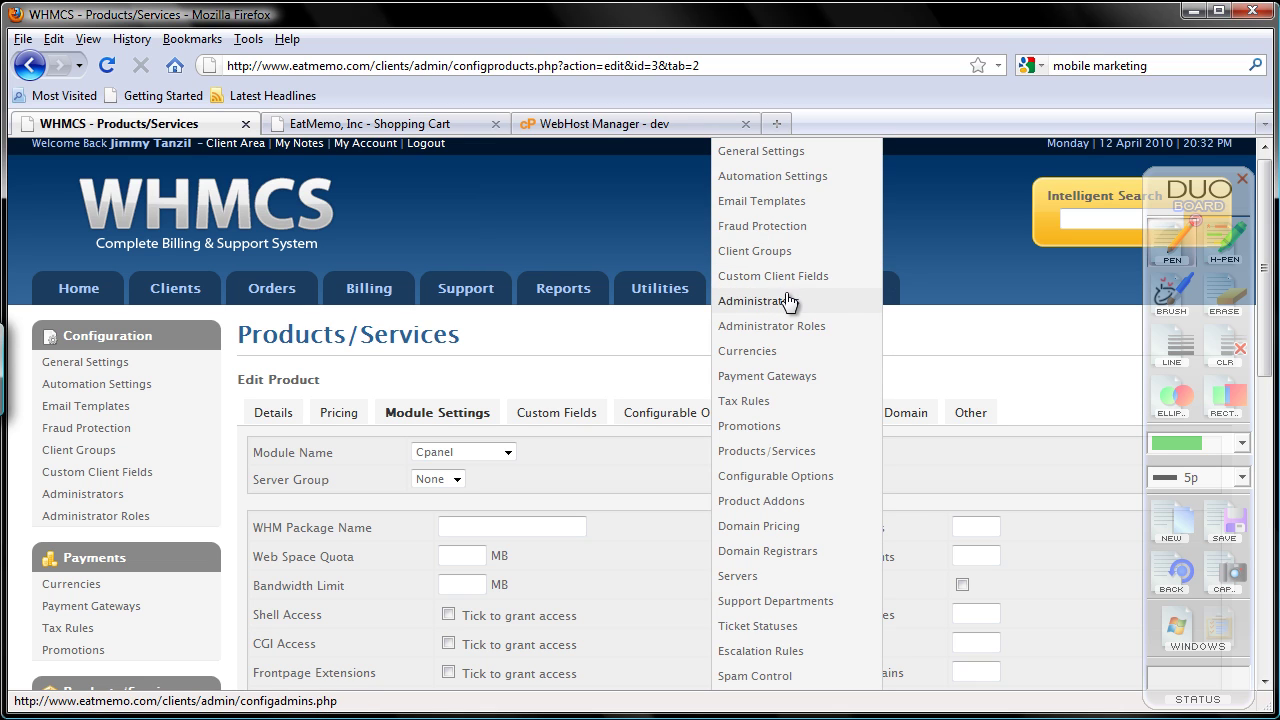
pyautogui.click(771, 580)
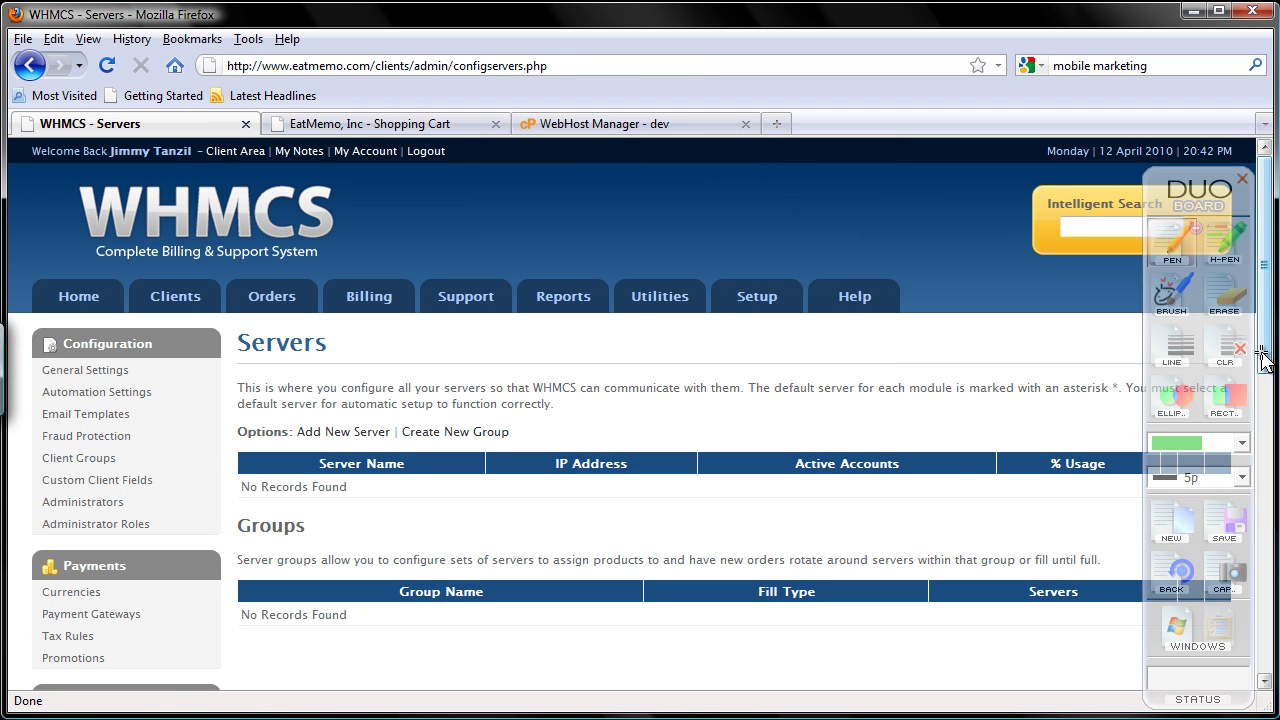
pyautogui.moveTo(1262, 358); pyautogui.dragTo(1270, 400)
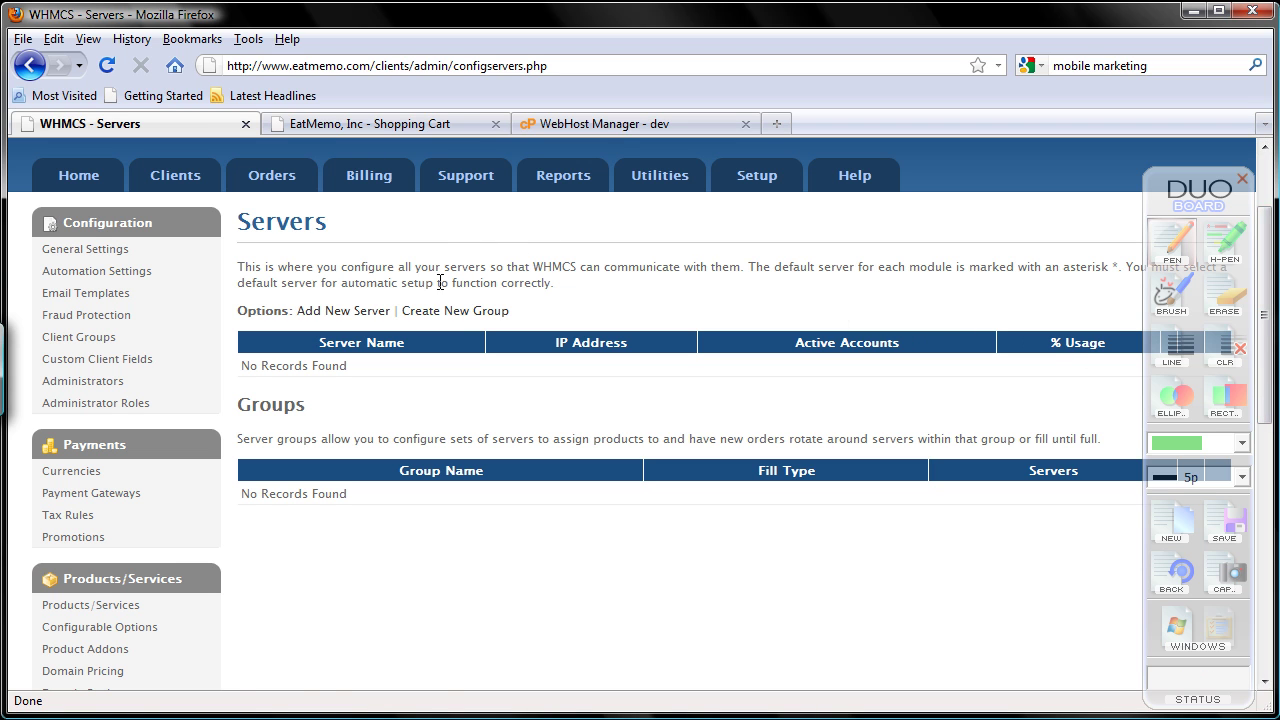
# Create a server group named 'cPanel Servers (EatMemo)' using Add to the least full server
pyautogui.click(450, 311)
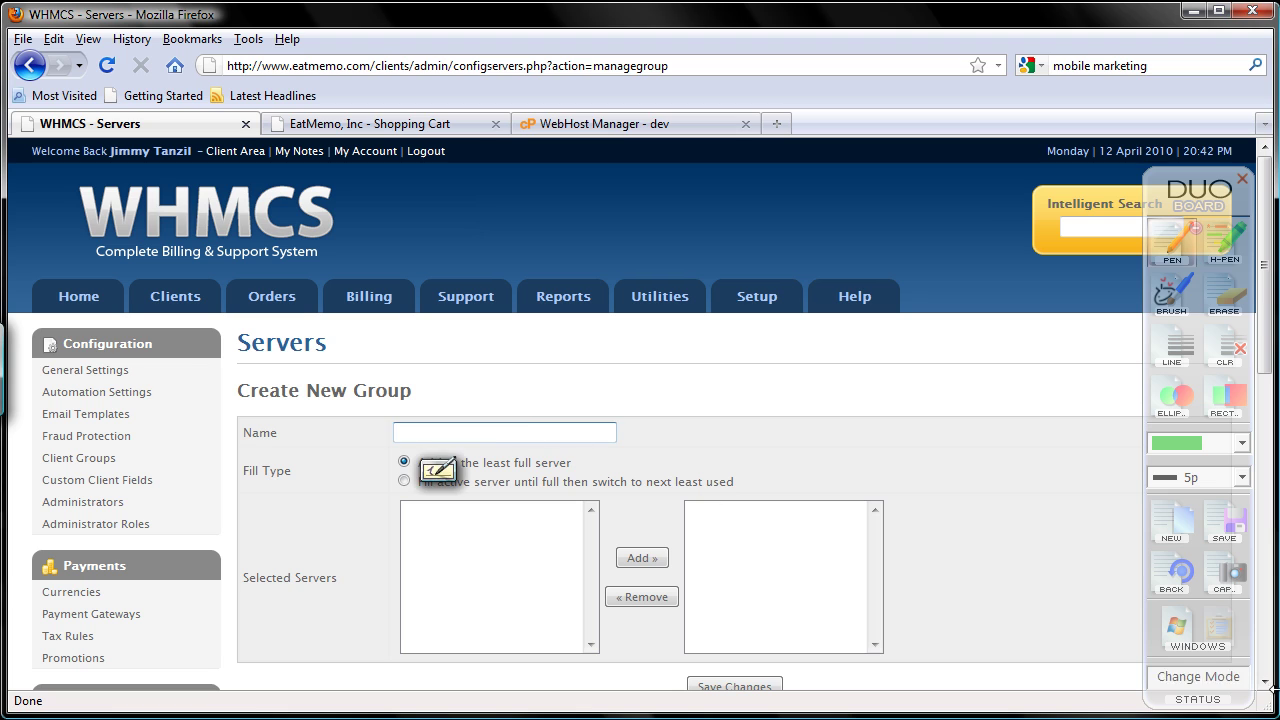
pyautogui.write('Ea')
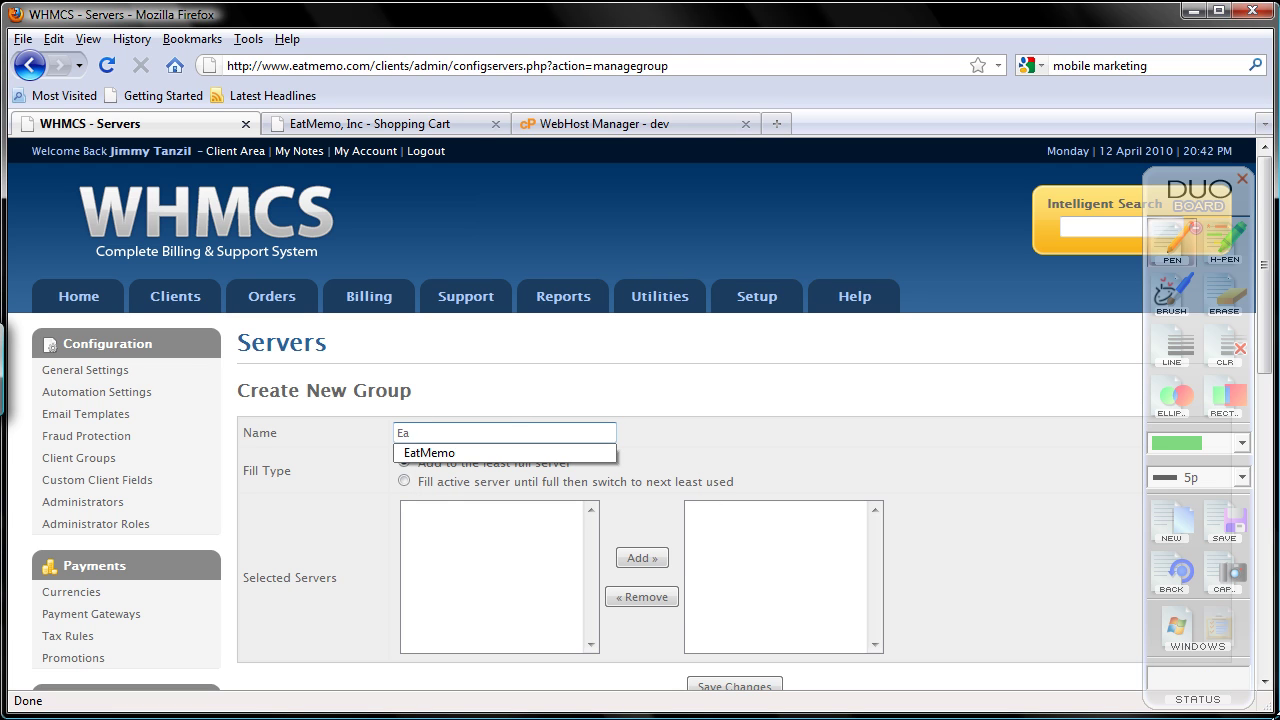
pyautogui.press('BackSpace')
pyautogui.press('BackSpace')
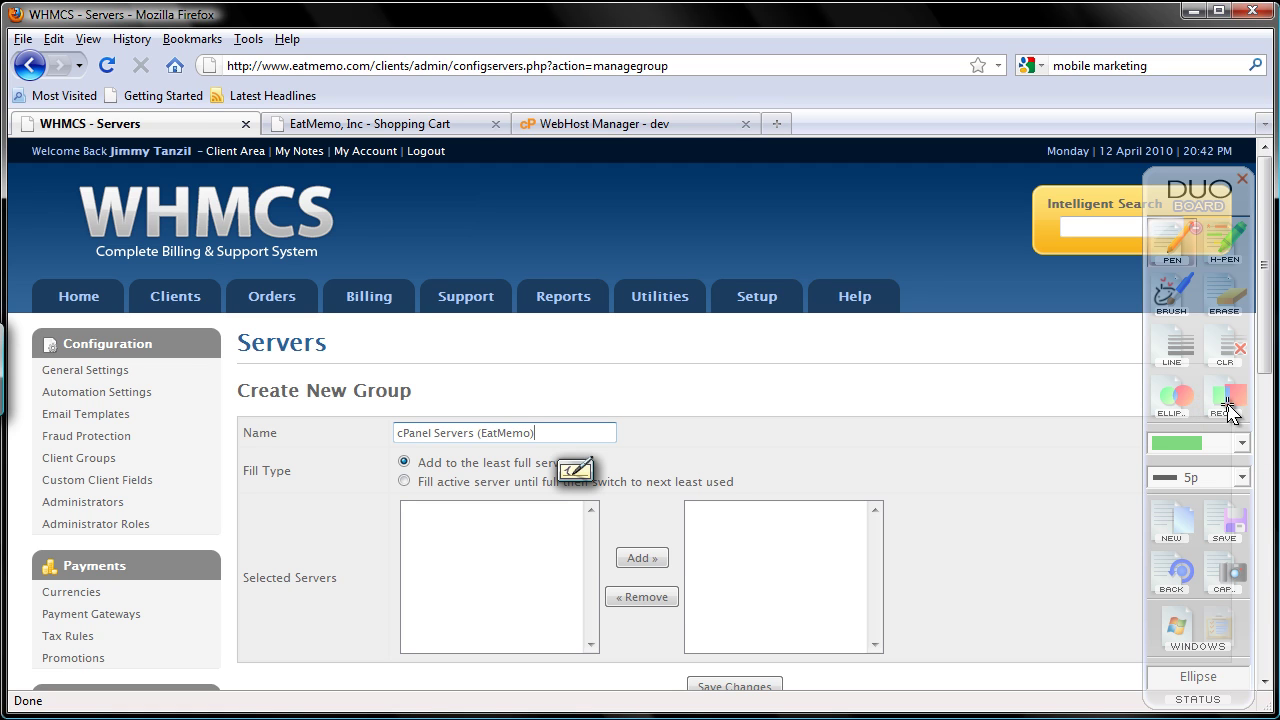
pyautogui.click(1177, 543)
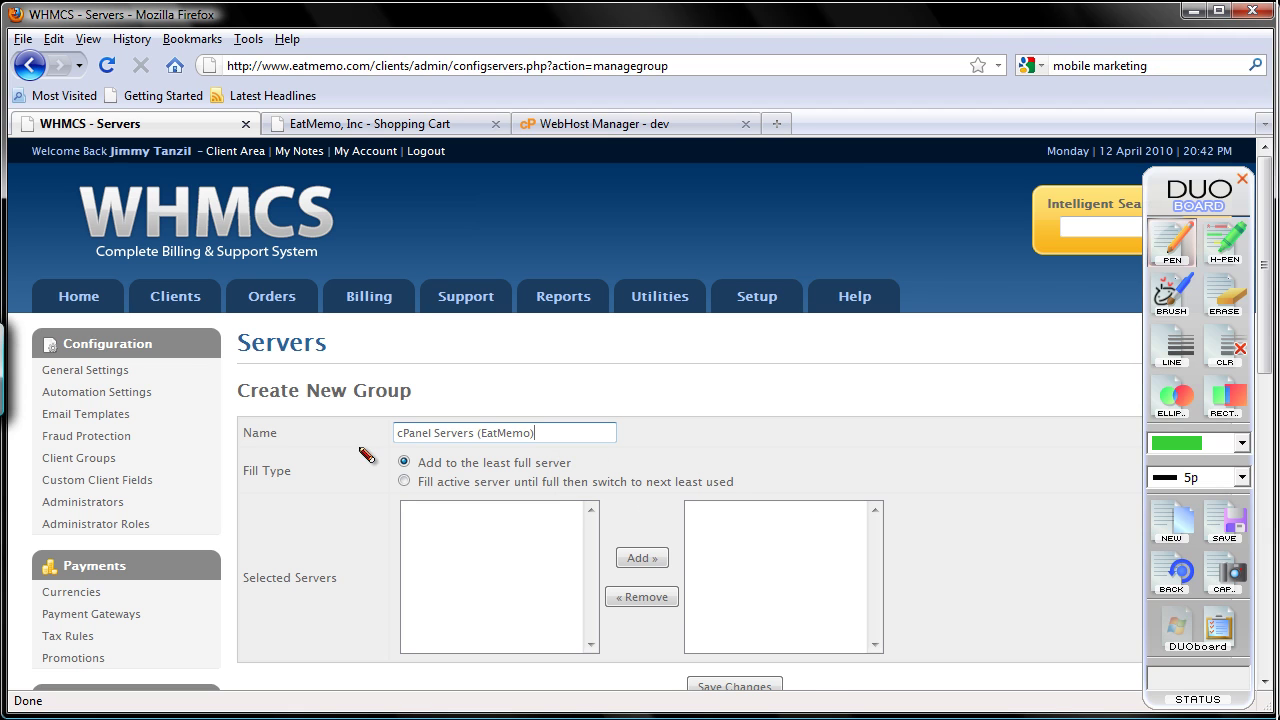
pyautogui.moveTo(362, 442)
pyautogui.mouseDown()
pyautogui.moveTo(445, 492)
pyautogui.moveTo(663, 499)
pyautogui.moveTo(749, 480)
pyautogui.moveTo(338, 446)
pyautogui.mouseUp()
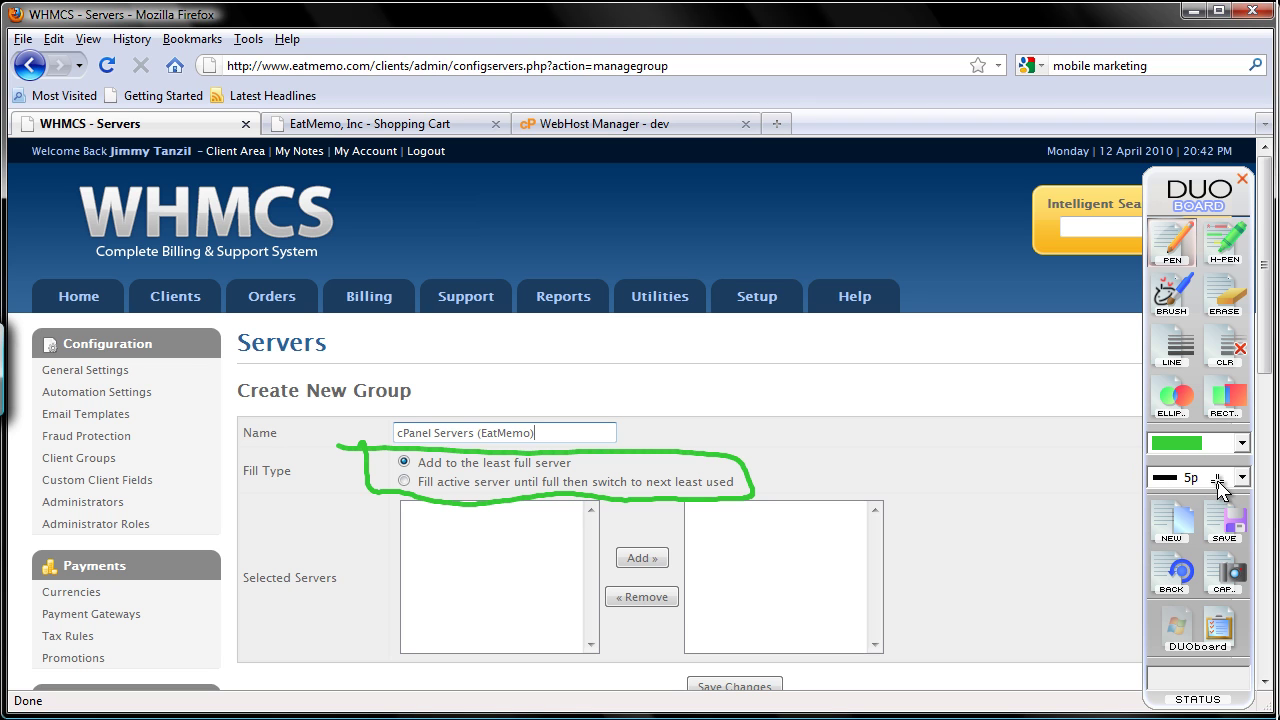
pyautogui.click(1171, 530)
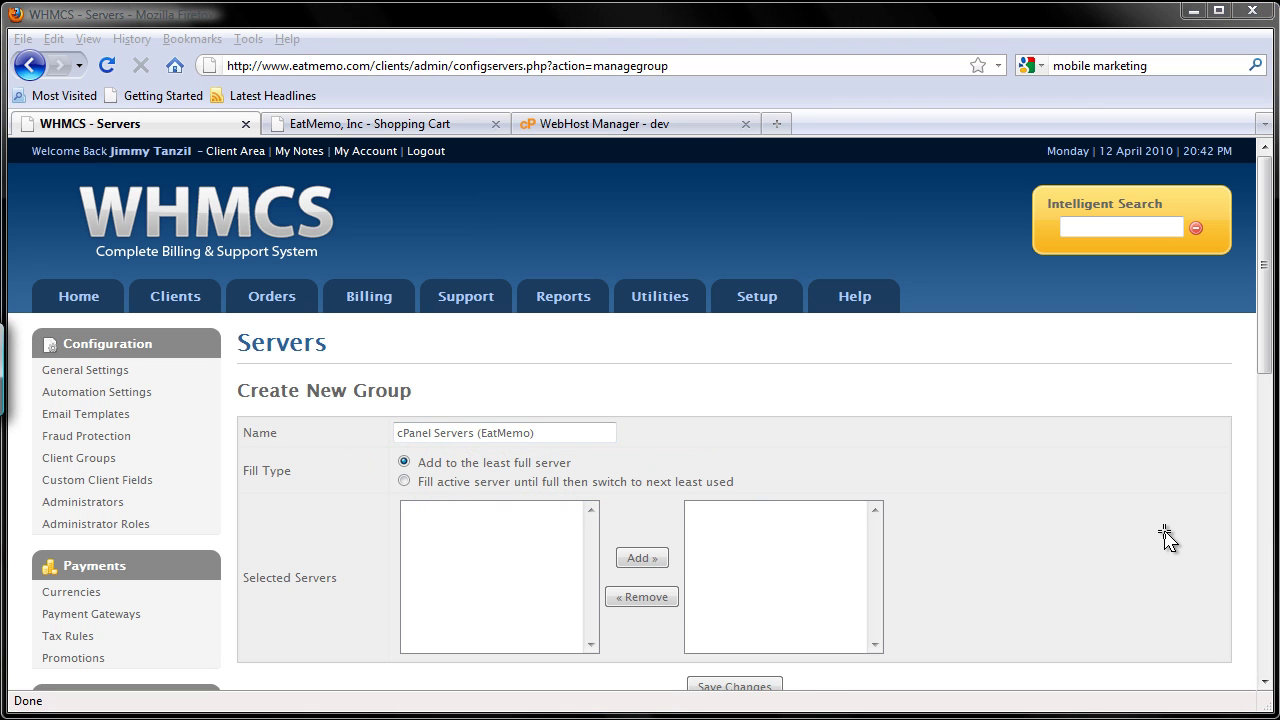